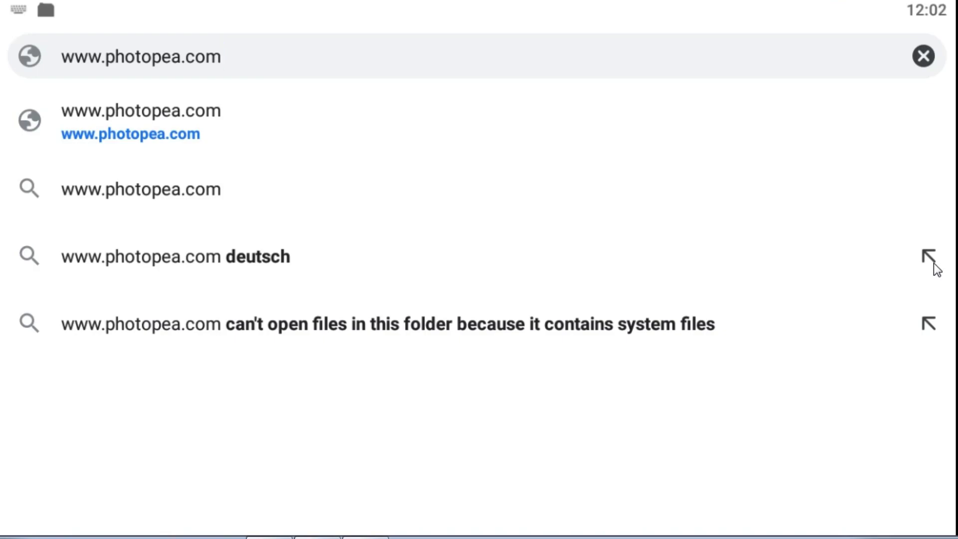
left_click(119, 130)
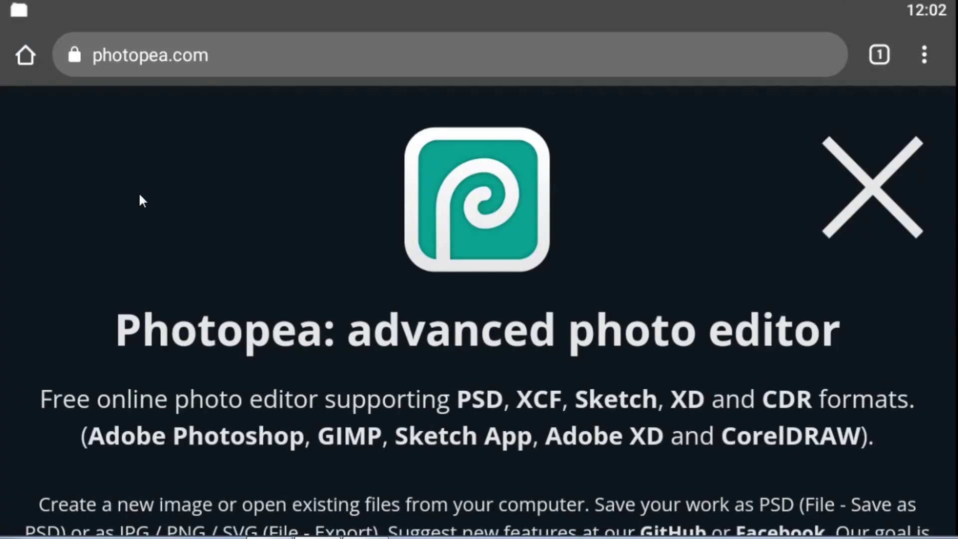
Create a new blank white 1280 × 720 px project
scroll(139, 200, "down", 3)
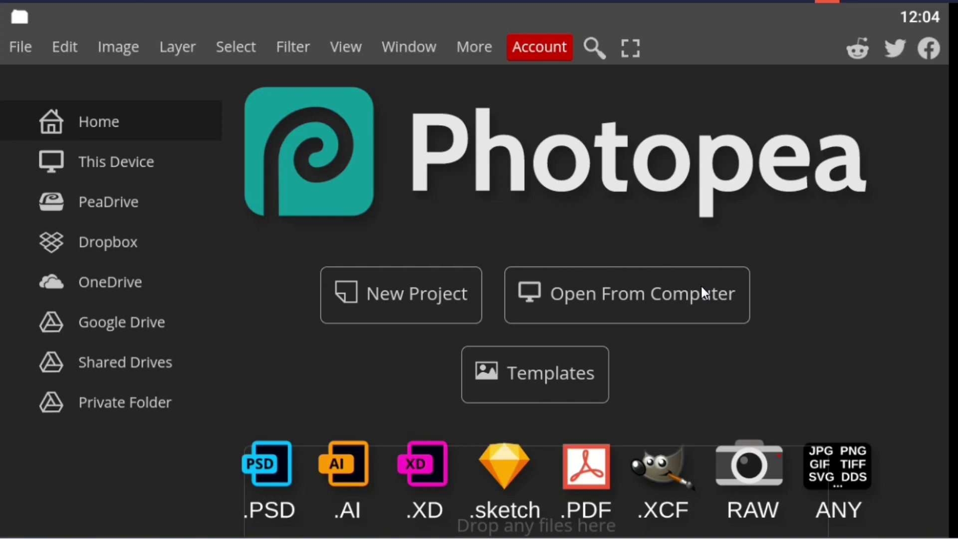
left_click(432, 304)
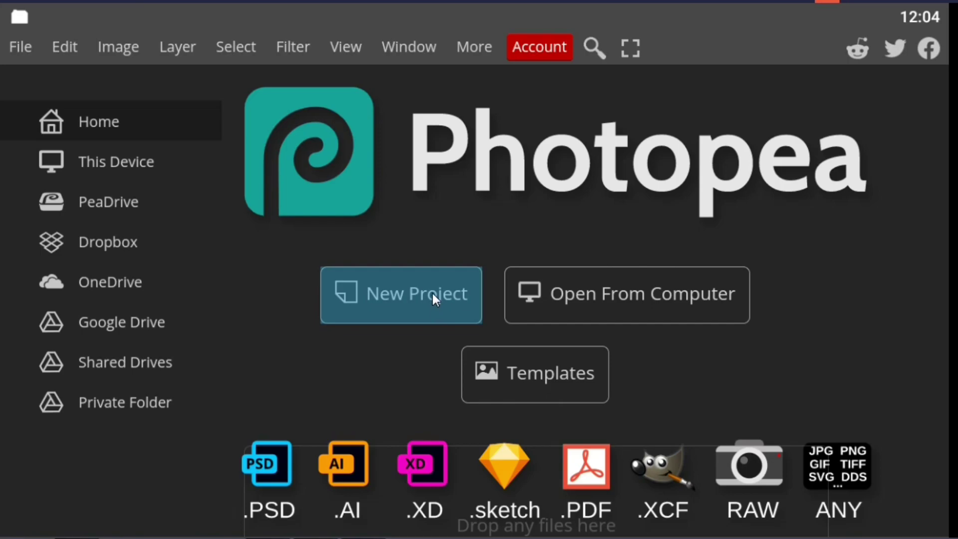
left_click(402, 291)
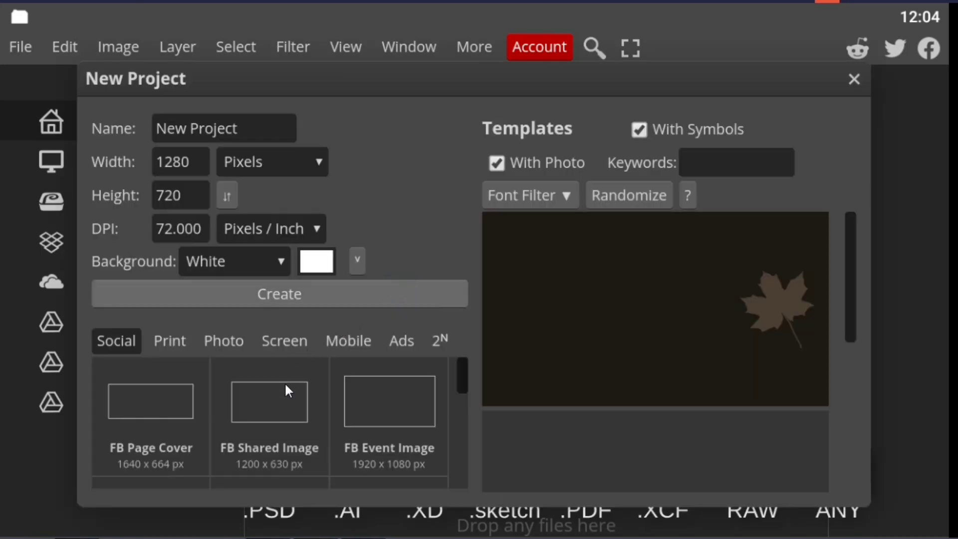
left_click(403, 414)
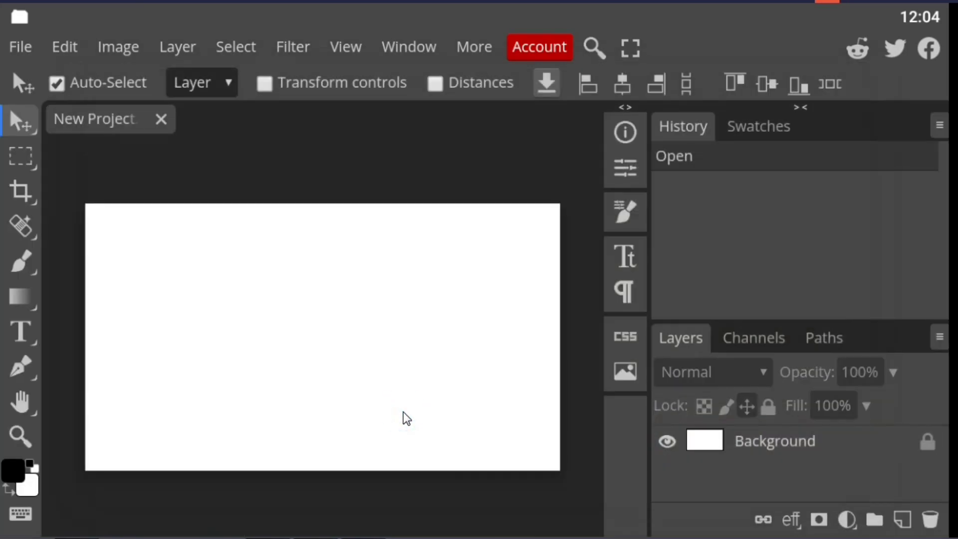
left_click(407, 418)
Add a black Color Fill layer covering the whole canvas
left_click(849, 522)
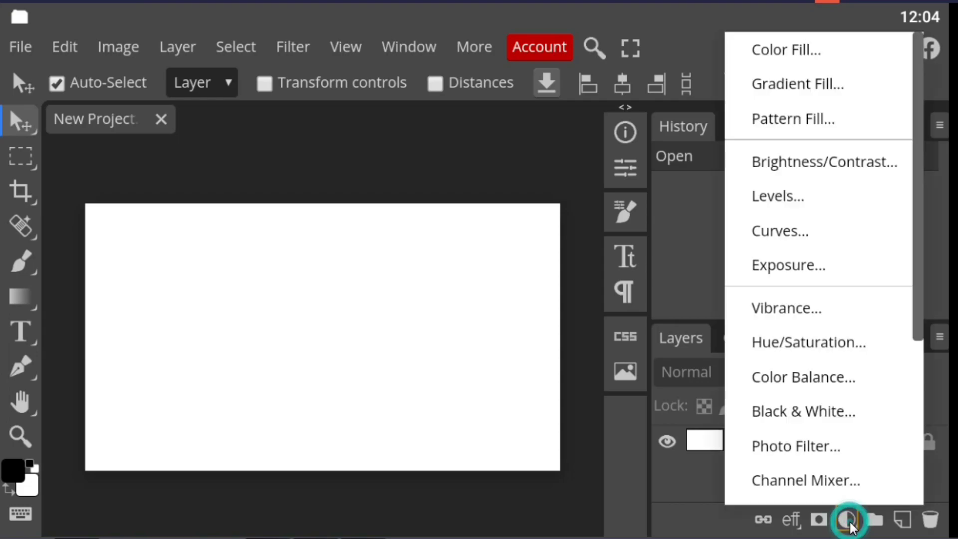
left_click(771, 52)
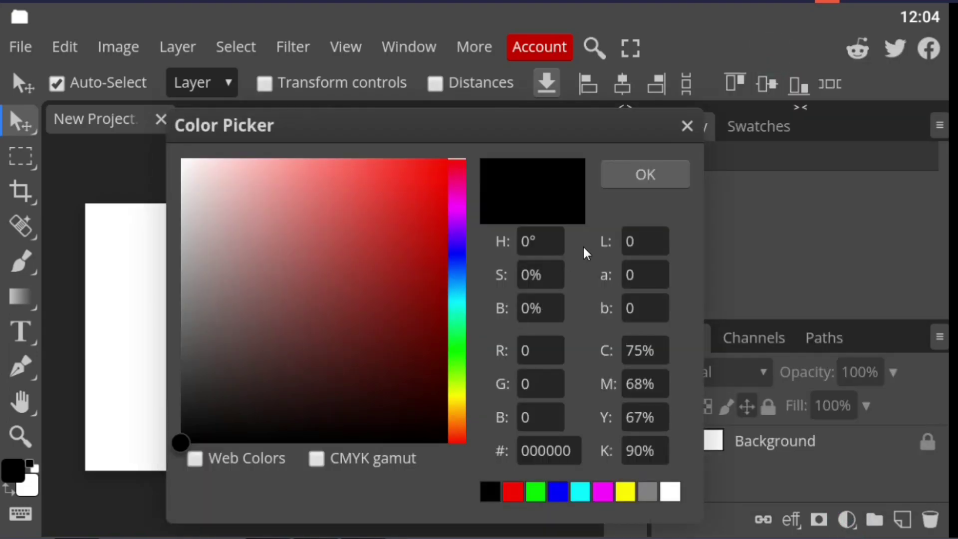
left_click(647, 171)
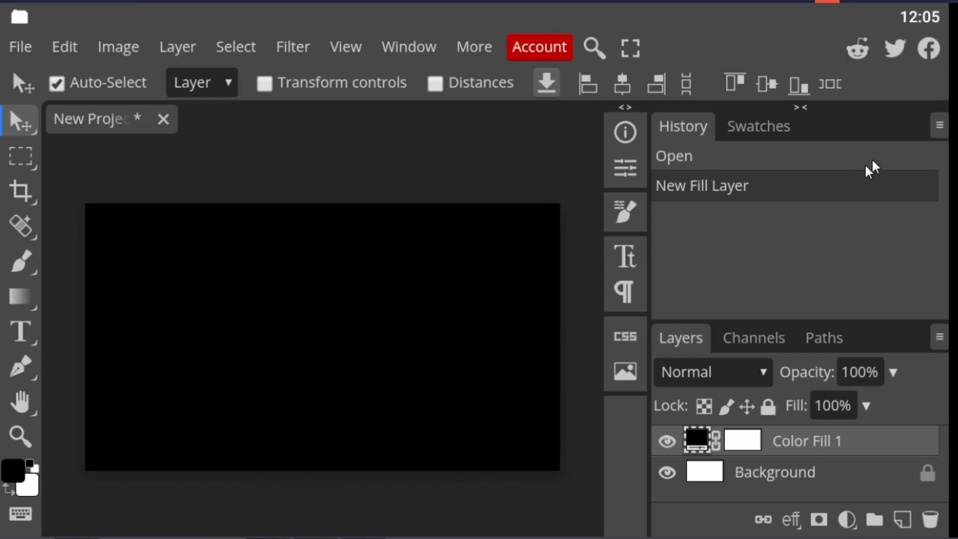
Collapse the side panels to icons and choose File > Open & Place
left_click(800, 108)
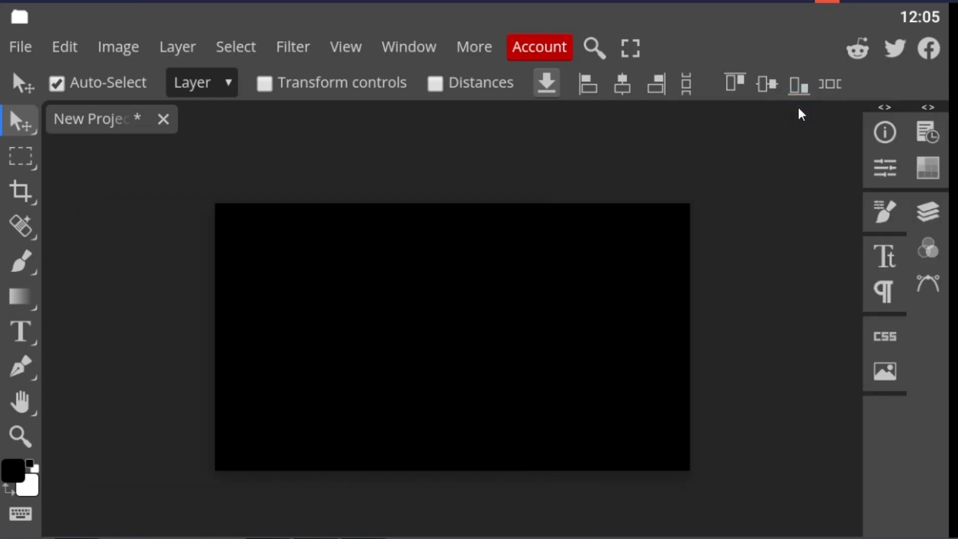
left_click(928, 214)
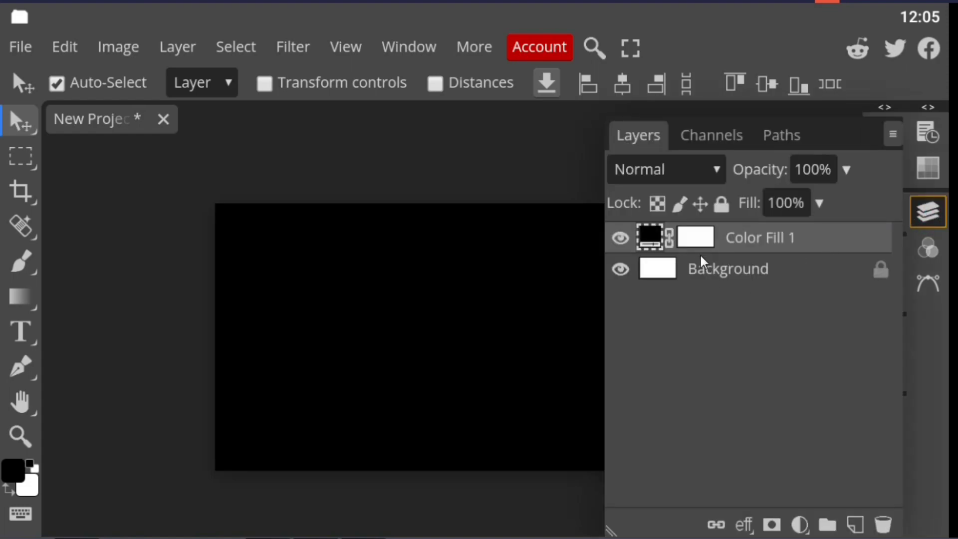
left_click(926, 211)
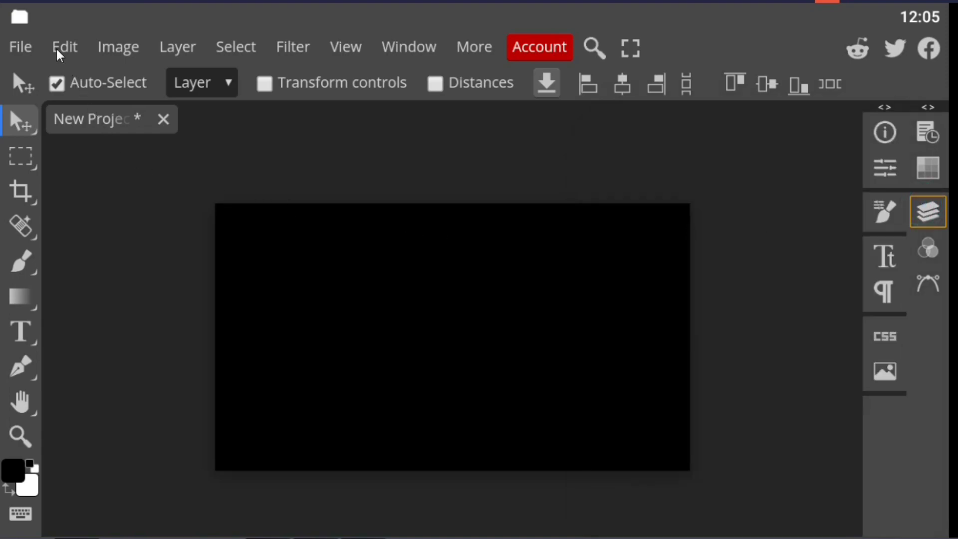
left_click(21, 46)
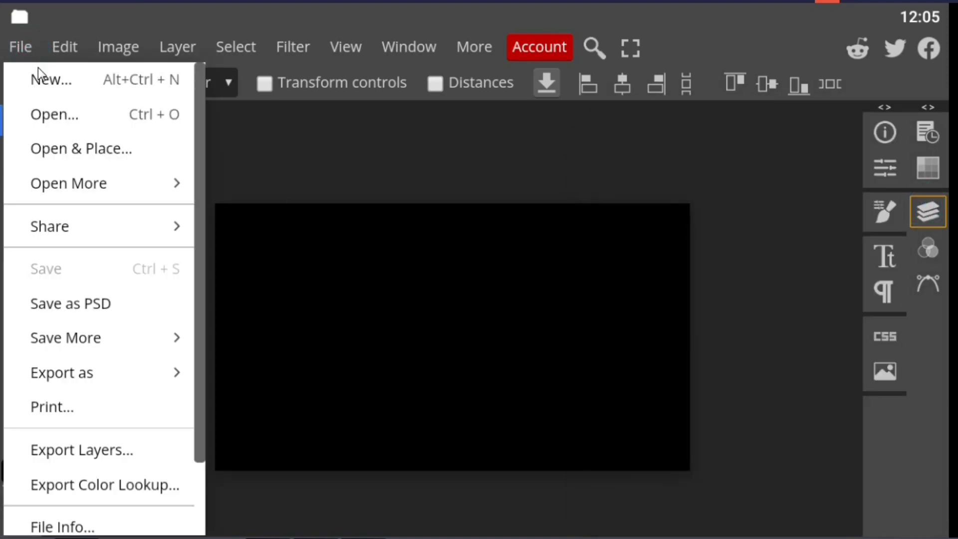
left_click(122, 148)
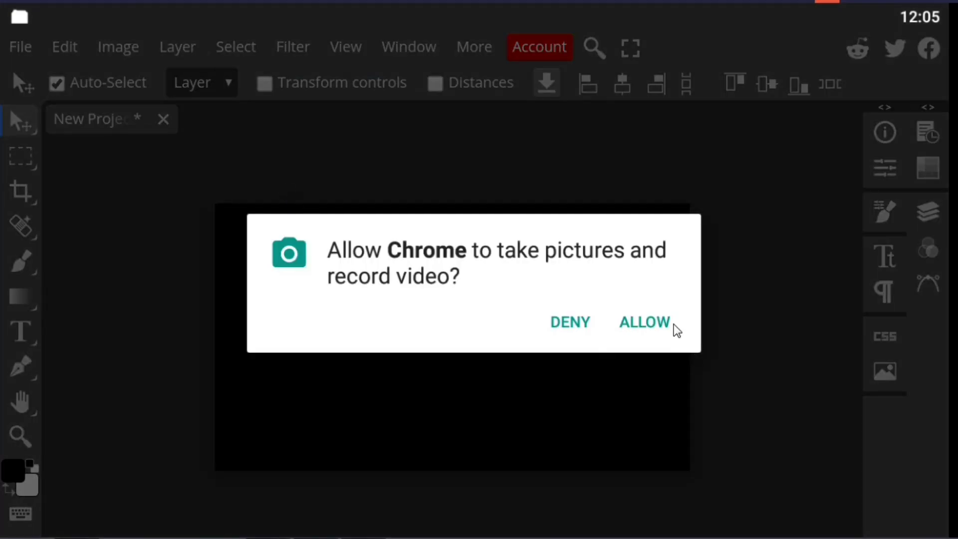
Allow access and pick the skull image New Project (2).jpg from Android Files
left_click(674, 326)
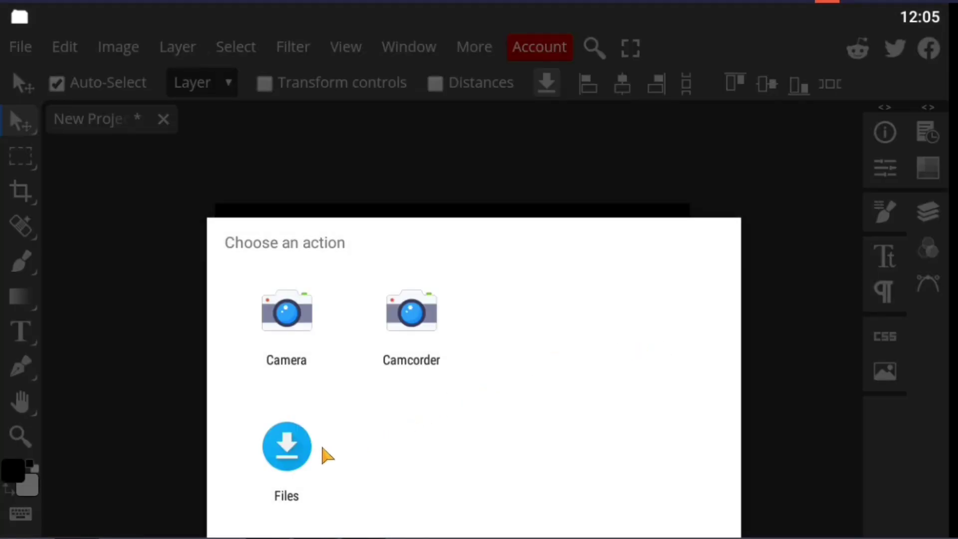
left_click(300, 449)
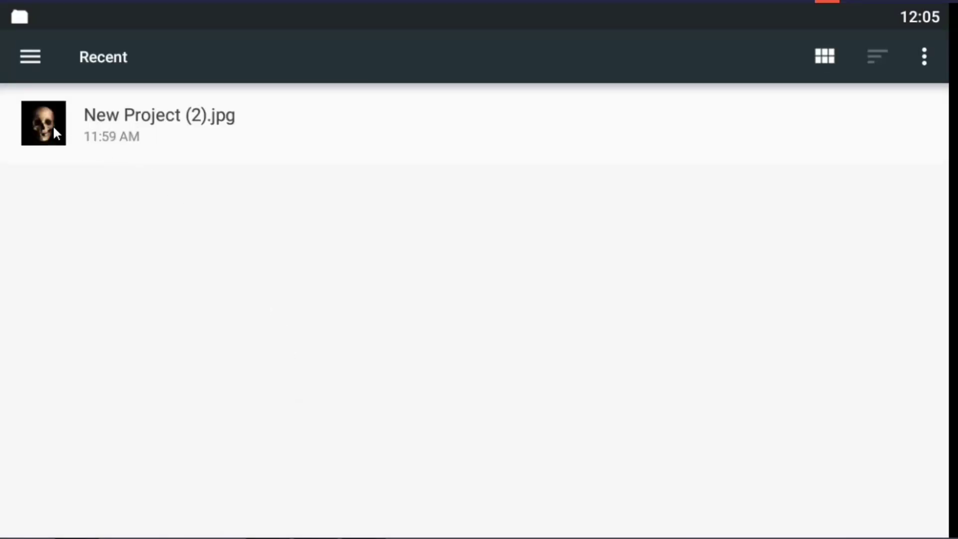
left_click(55, 130)
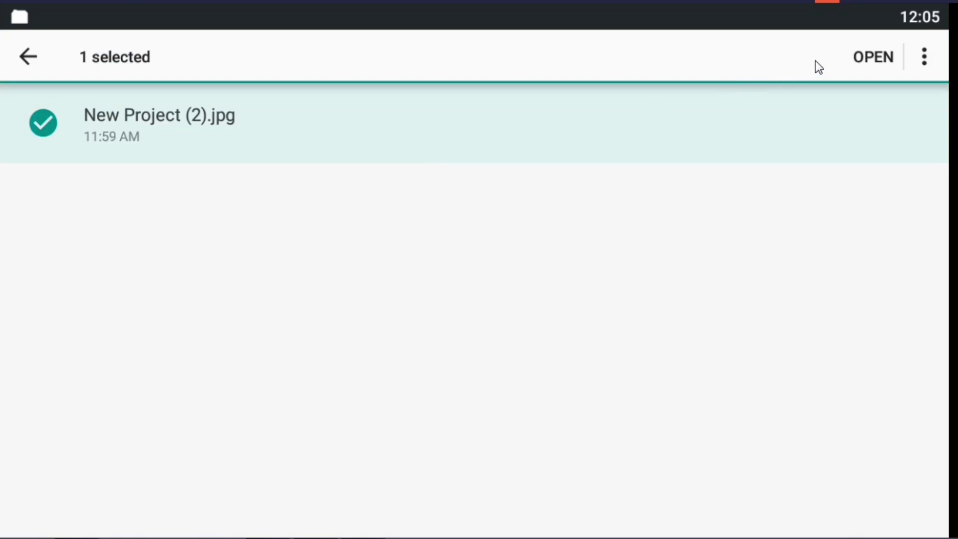
left_click(863, 58)
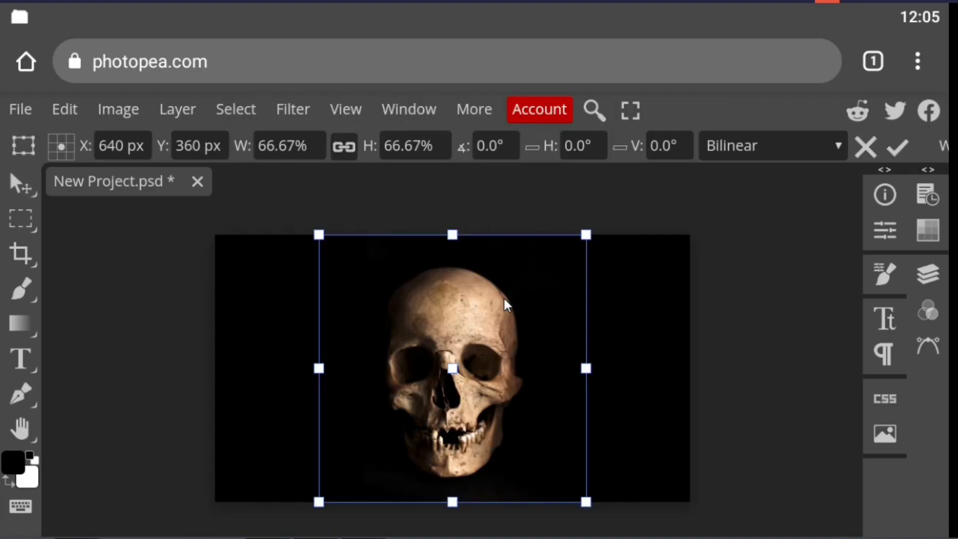
Move the placed skull to the left side, X 360 px, and commit it
mouse_move(507, 305)
left_mouse_down()
mouse_move(394, 306)
mouse_move(427, 299)
left_mouse_up()
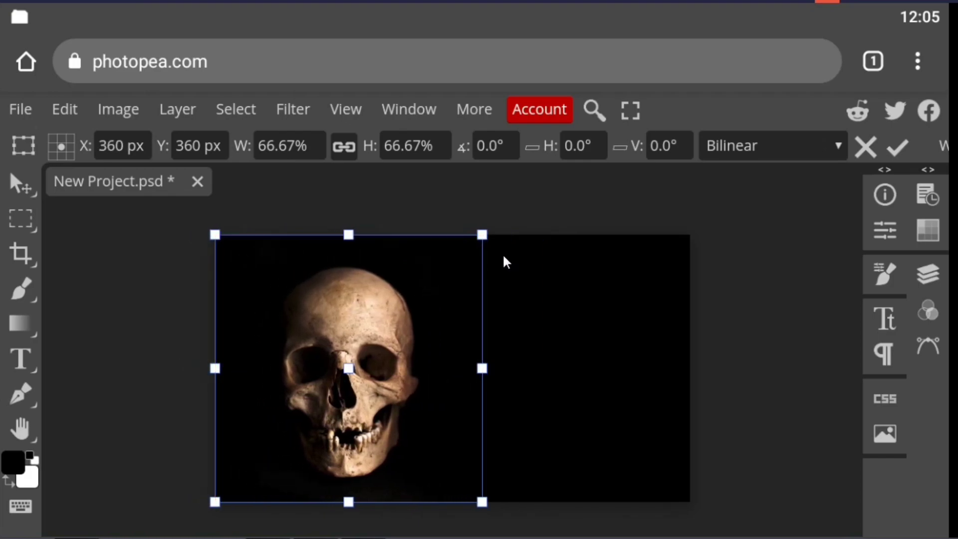
left_click(893, 158)
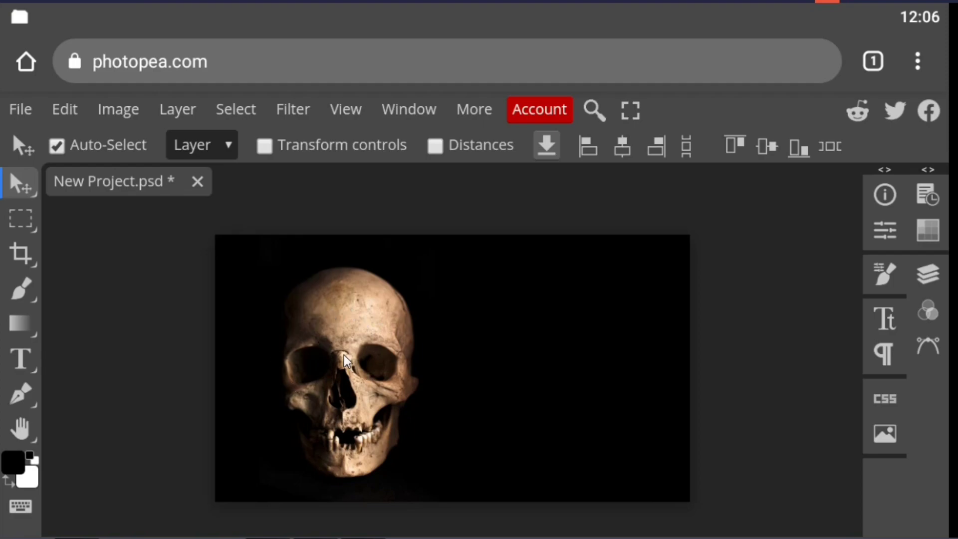
Add an empty Layer 1 at the top of the stack, above the skull
left_click(931, 283)
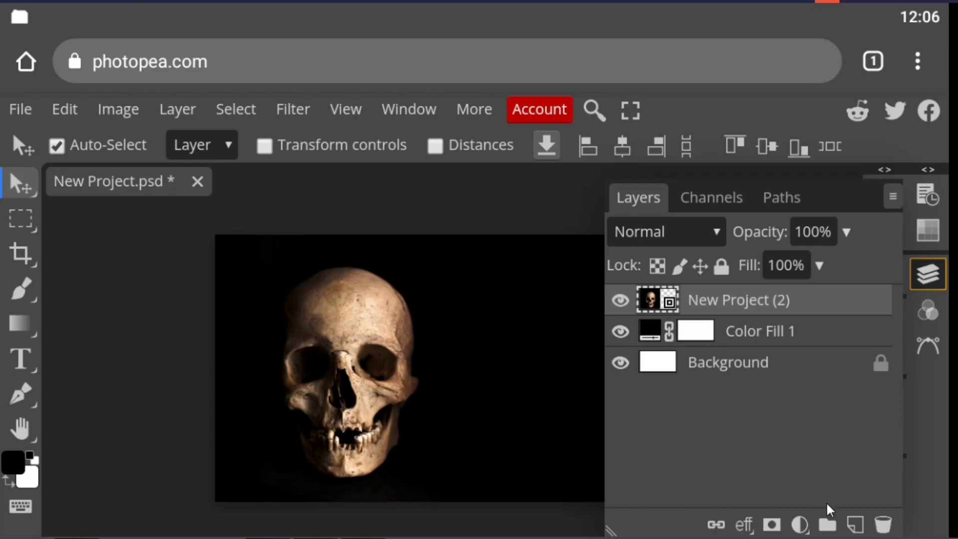
left_click(855, 524)
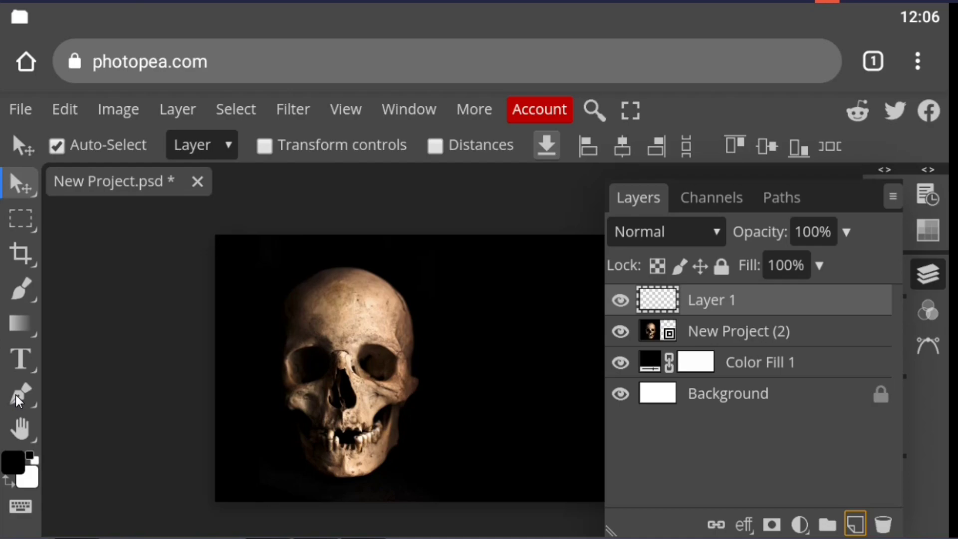
left_click(24, 427)
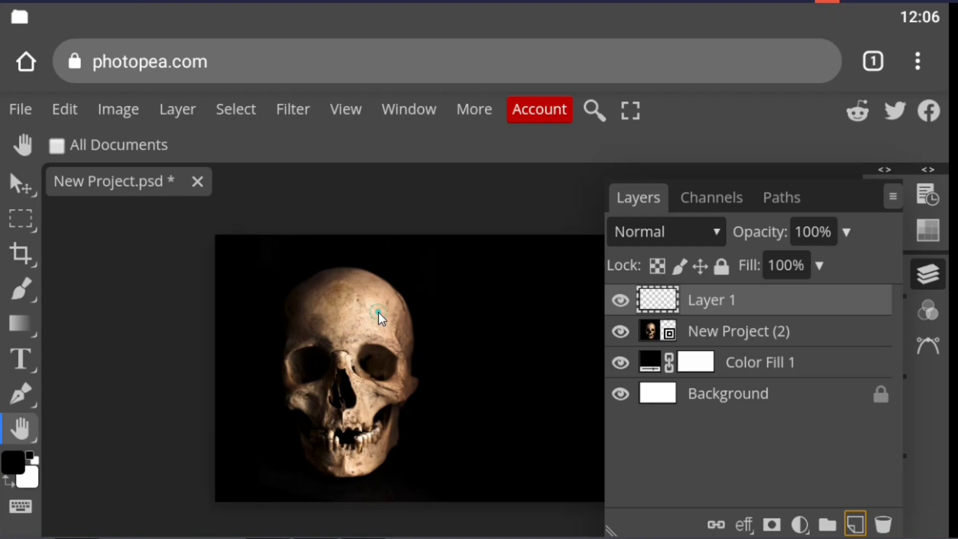
left_click_drag(379, 317, 234, 320)
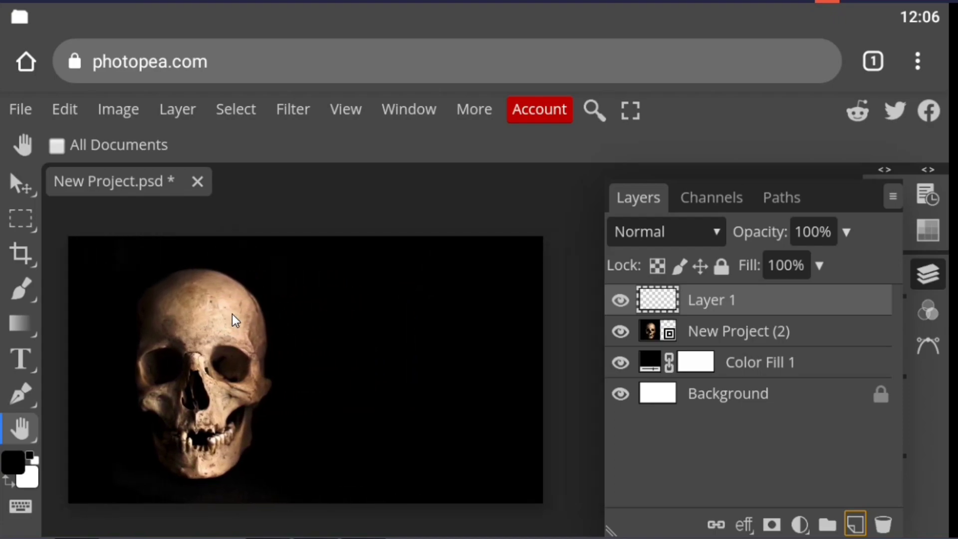
left_click(928, 274)
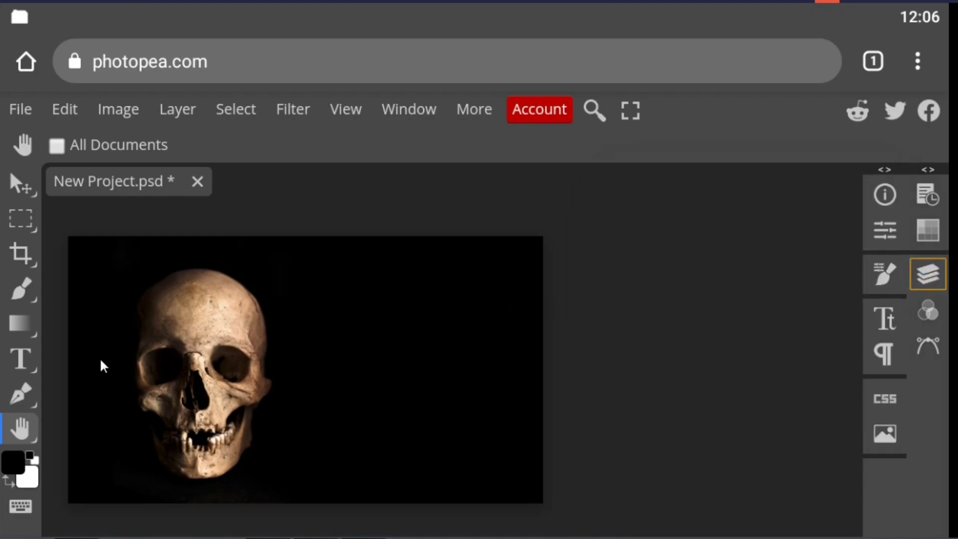
Select the standard Pen tool in Path mode
left_click(22, 396)
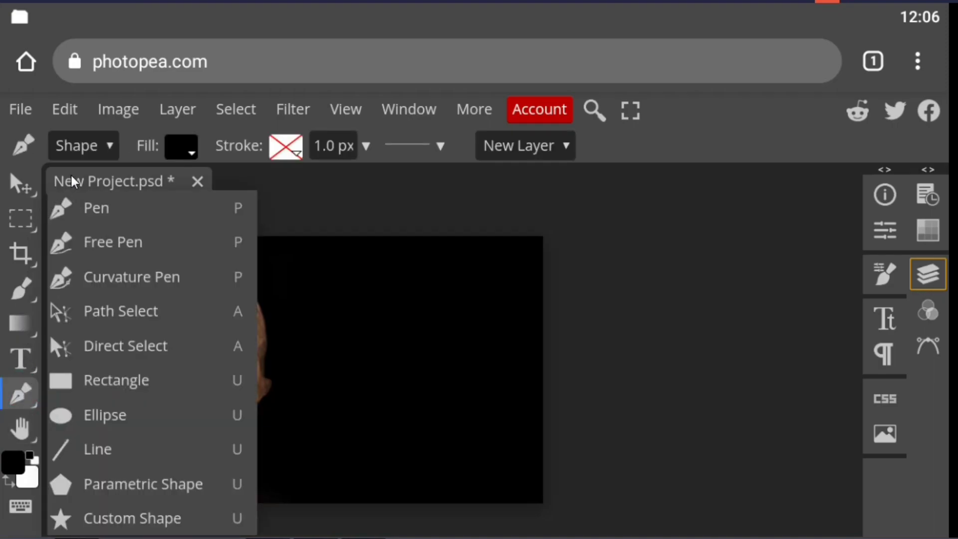
left_click(94, 208)
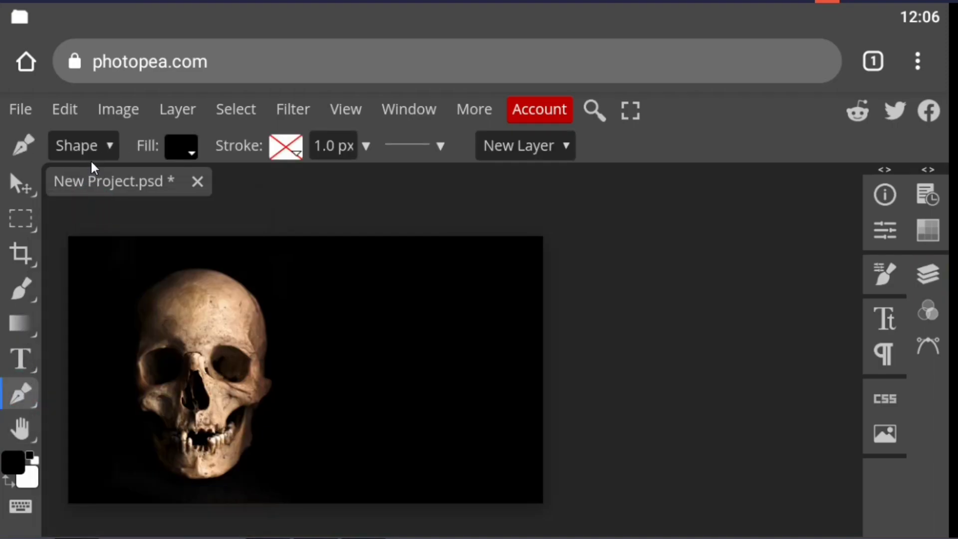
left_click(106, 147)
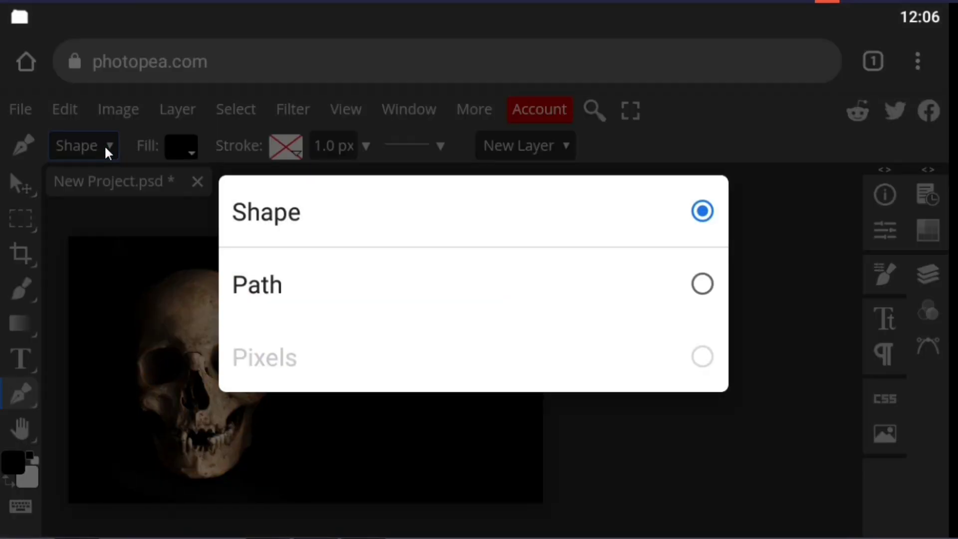
left_click(702, 284)
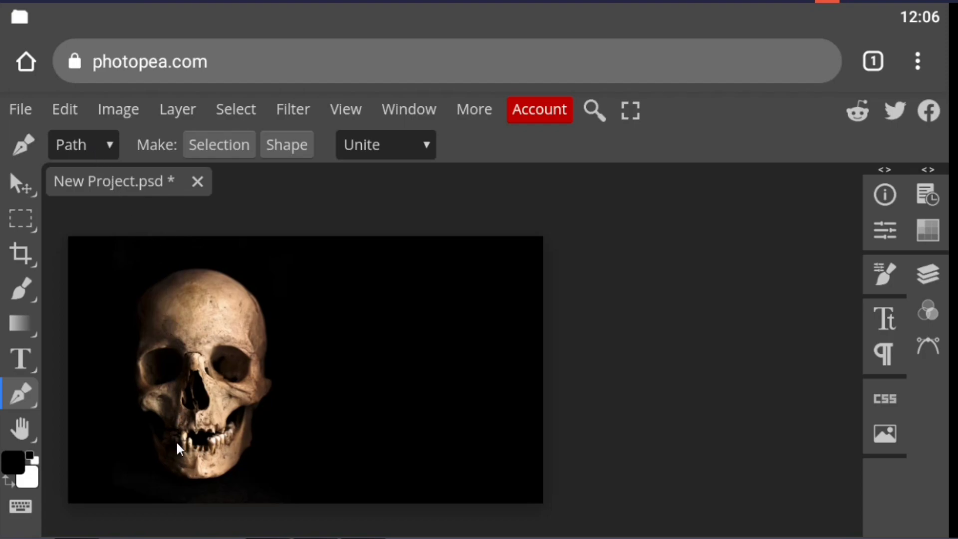
Draw a curved path up the skull's left side from jaw to crown
left_click(163, 467)
left_click_drag(146, 417, 142, 387)
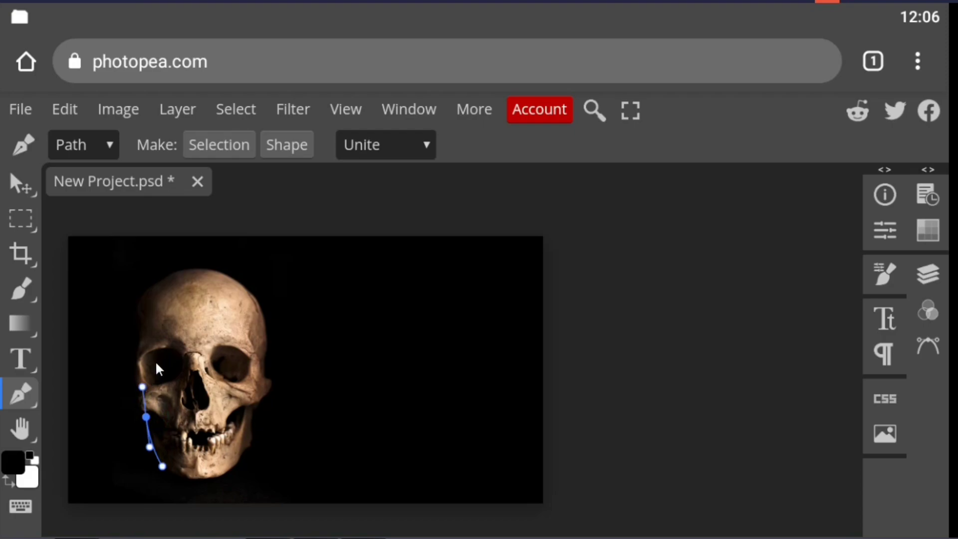
left_click_drag(159, 330, 160, 307)
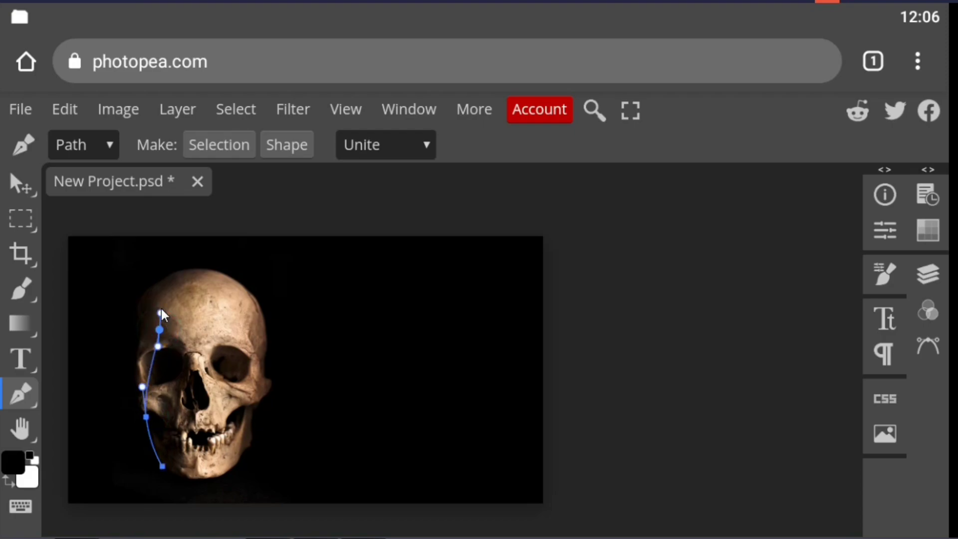
left_click(154, 288)
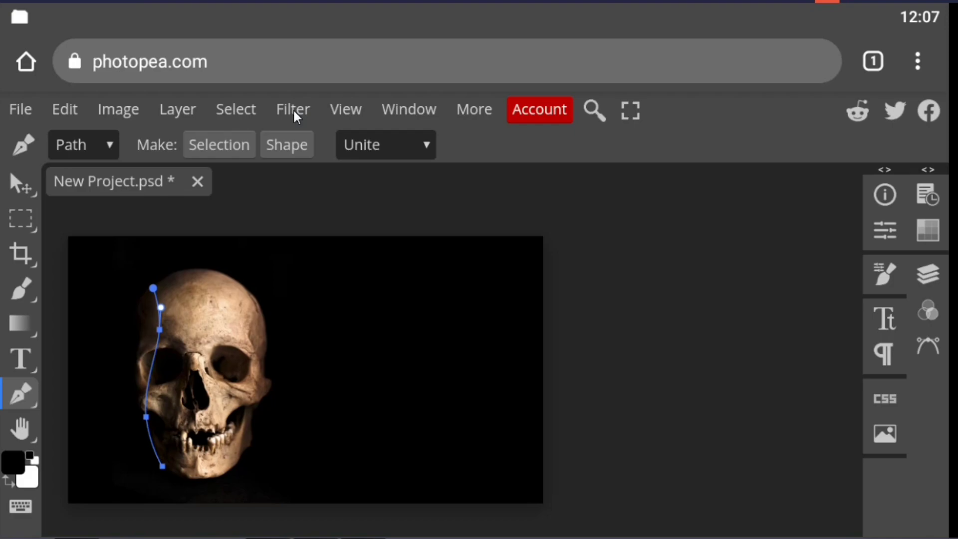
Open Filter > Render > Flame for the drawn path
left_click(295, 112)
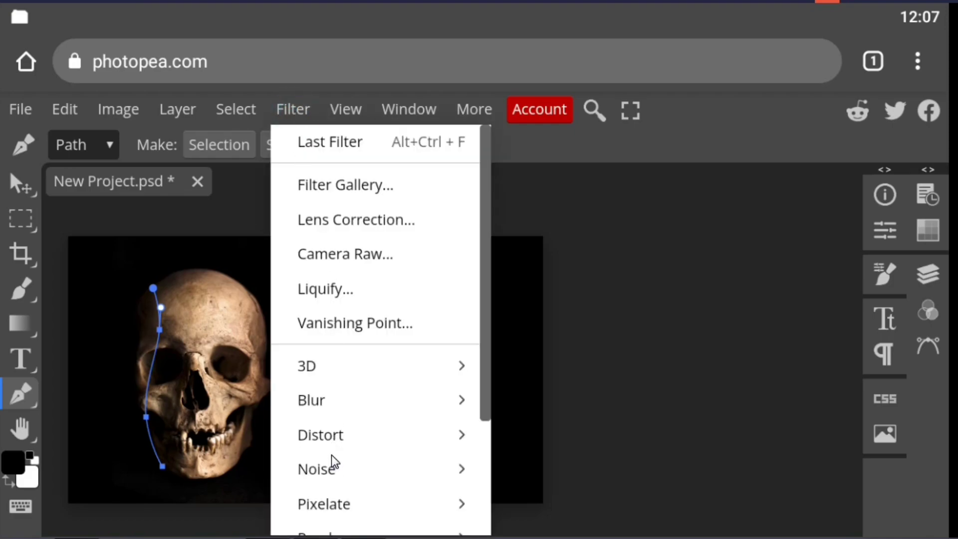
scroll(331, 456, "down", 1)
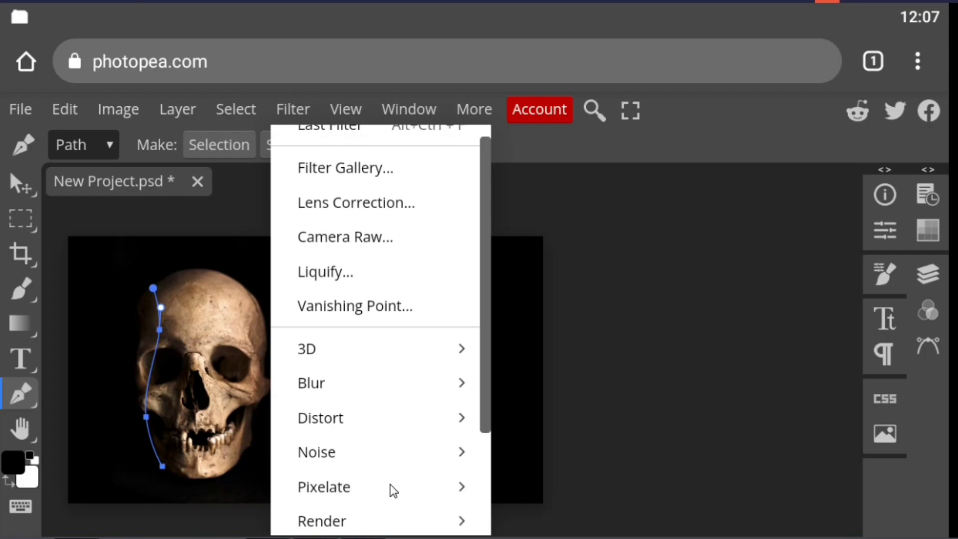
scroll(393, 490, "down", 3)
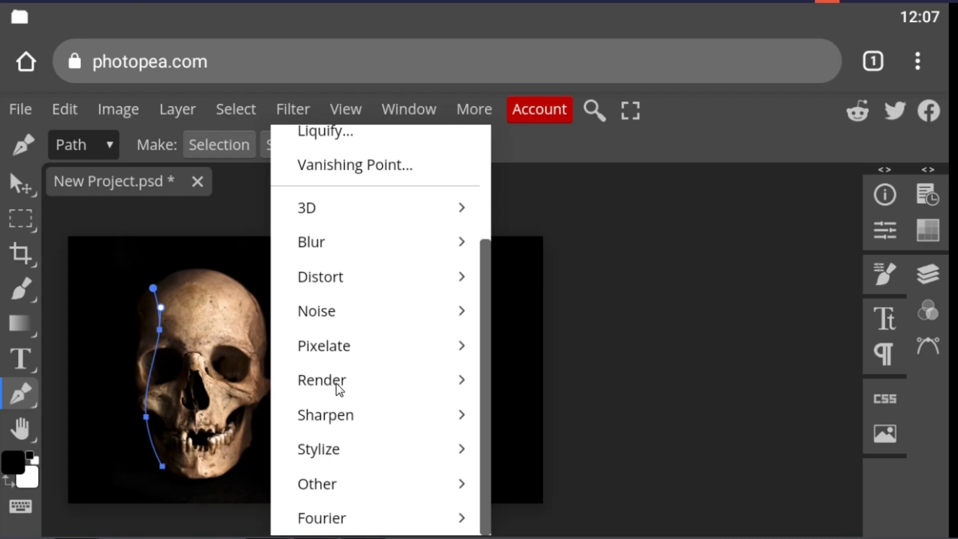
left_click(387, 387)
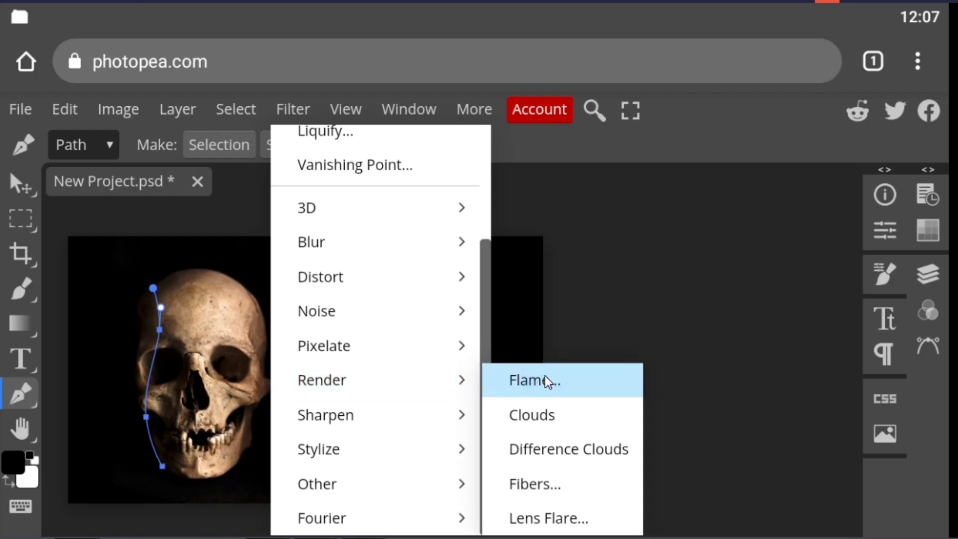
left_click(546, 380)
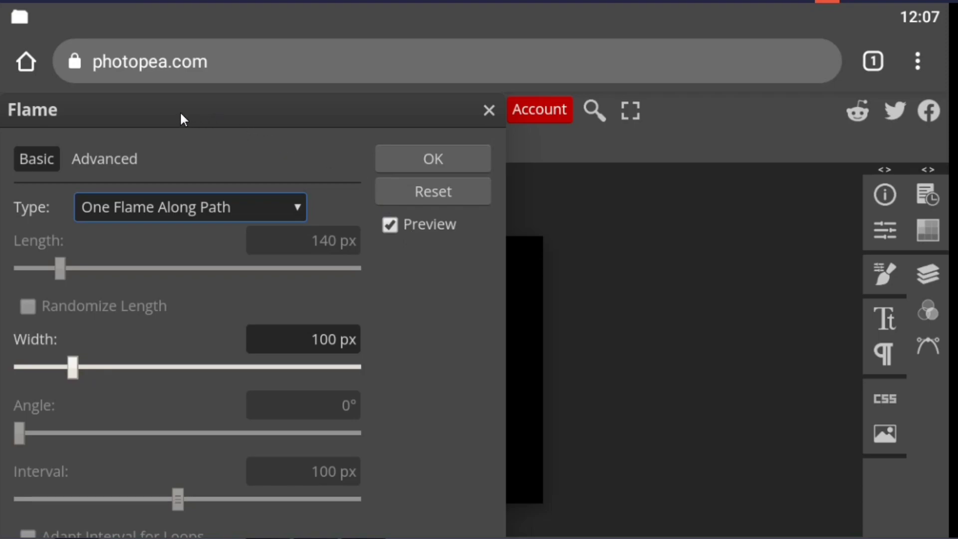
Set the Flame type to Multiple Flames Along Path
mouse_move(188, 118)
left_mouse_down()
mouse_move(515, 114)
mouse_move(506, 112)
left_mouse_up()
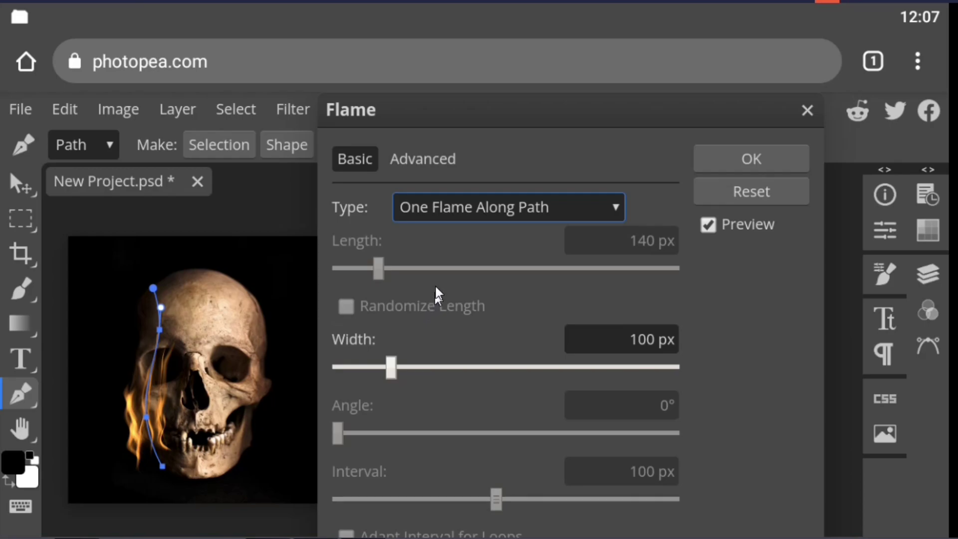
left_click(614, 207)
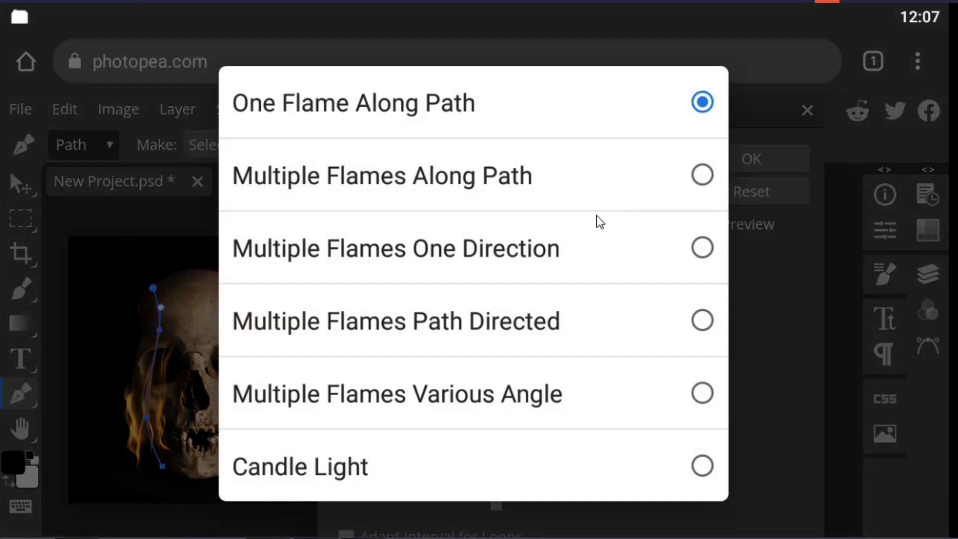
left_click(700, 177)
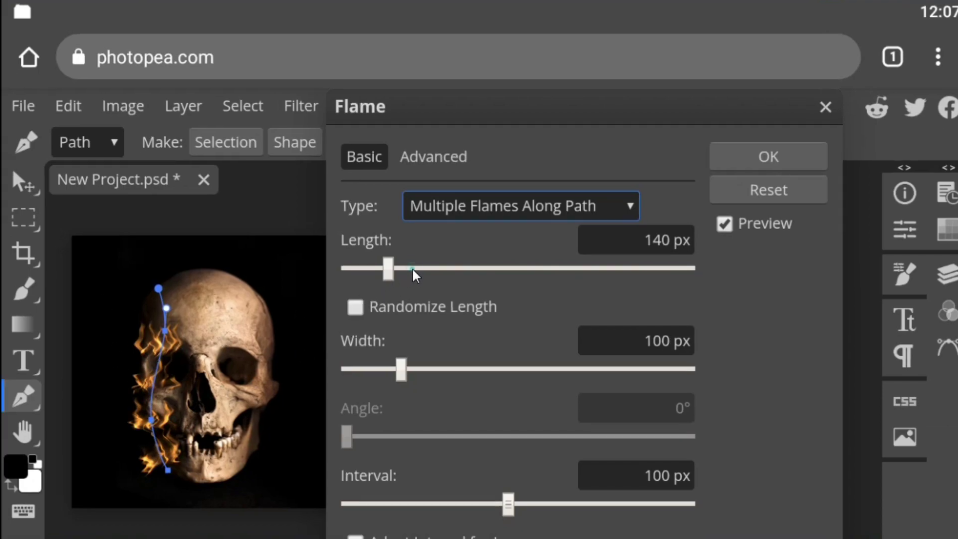
Set flame length to 250 px with Randomize Length enabled
left_click(412, 270)
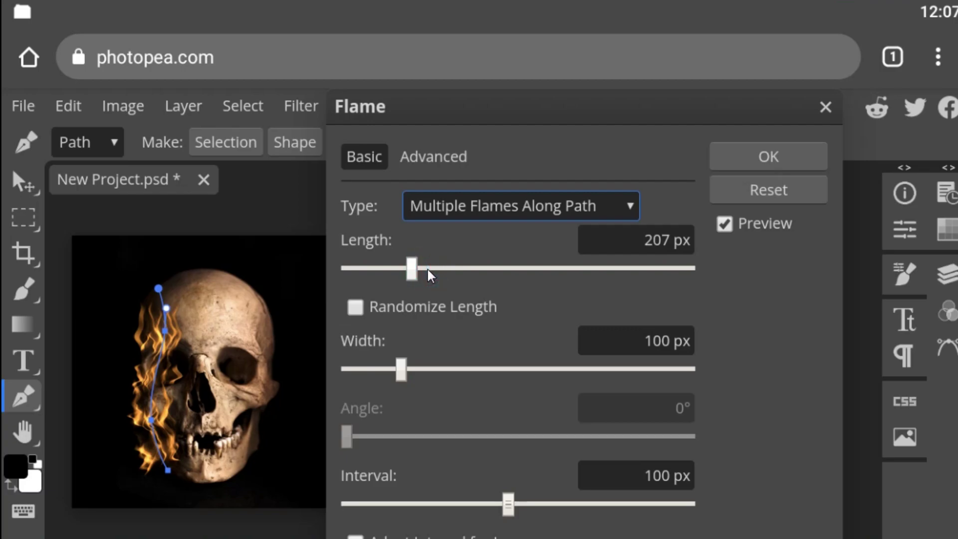
left_click(427, 269)
left_click(351, 307)
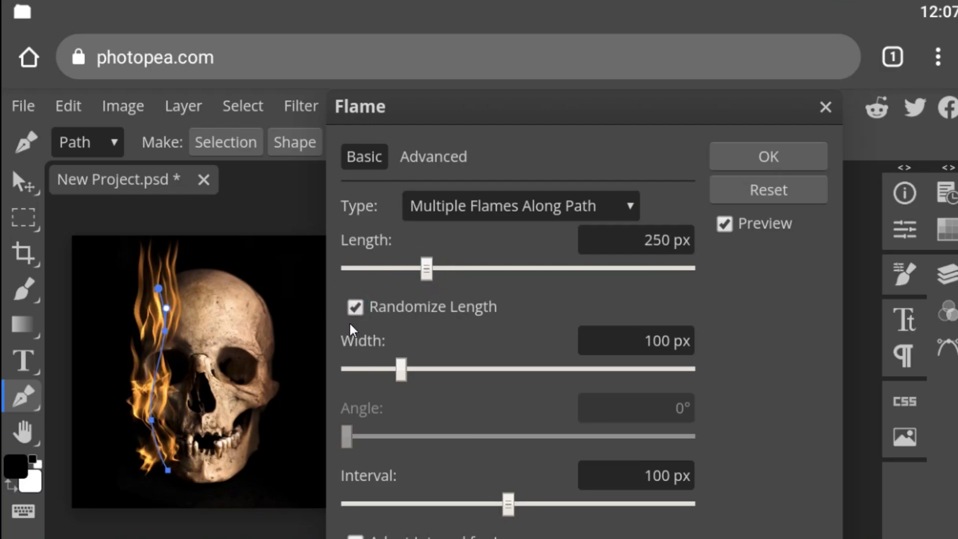
scroll(479, 529, "down", 2)
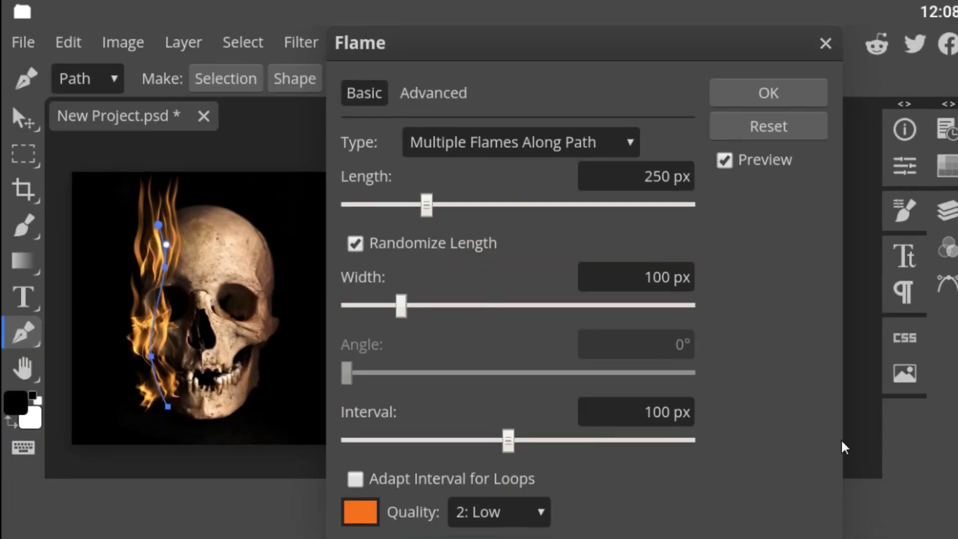
left_click(415, 305)
left_click(432, 93)
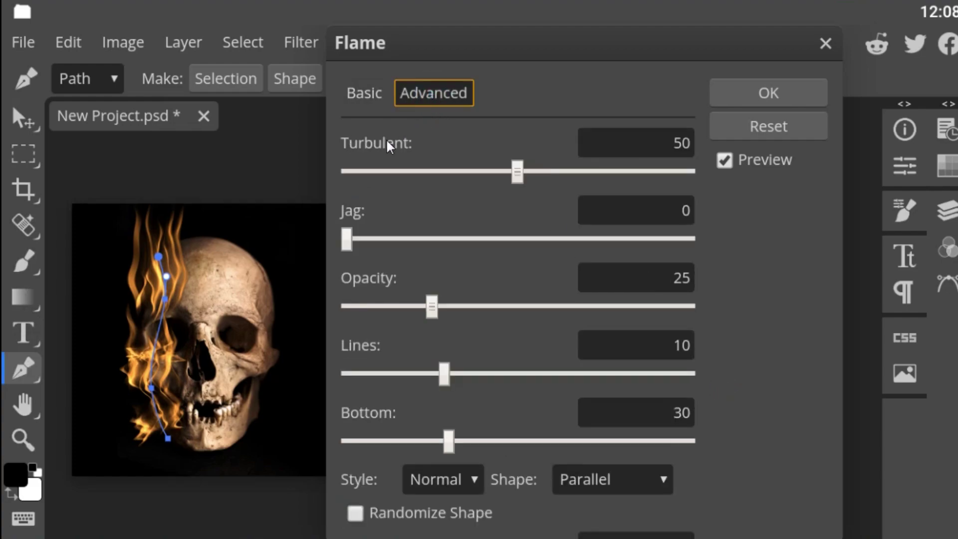
Set the flame turbulence to 89, jag 3, lines 5 and bottom 48
left_click(455, 172)
left_click(650, 171)
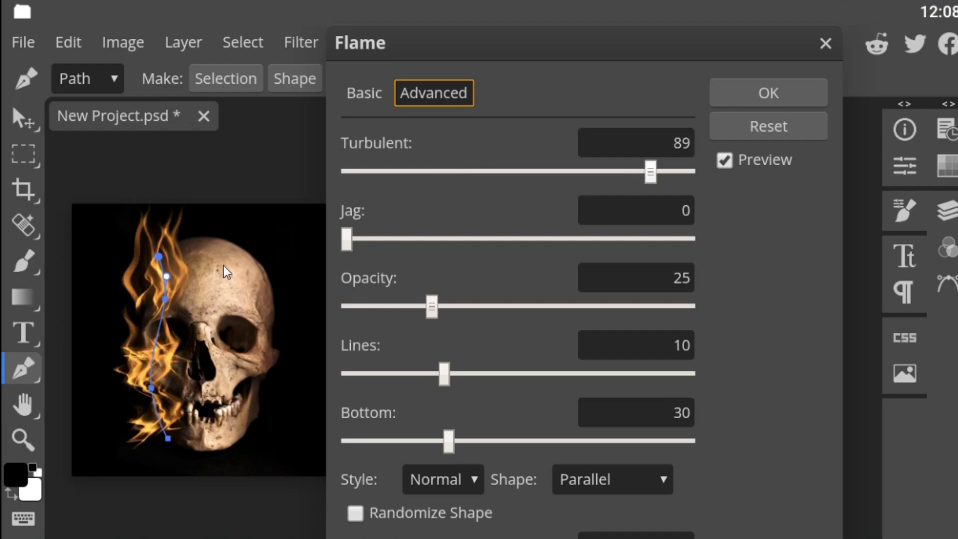
left_click(388, 238)
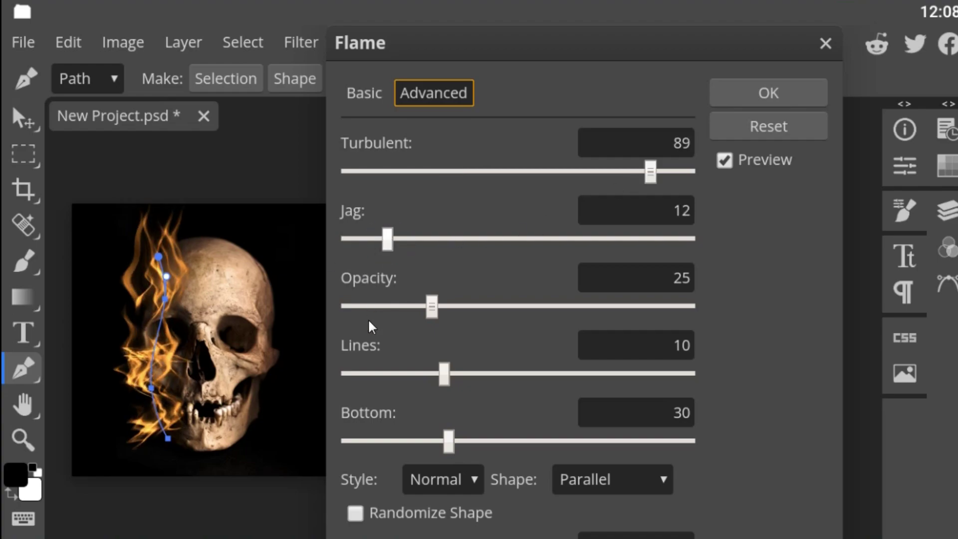
left_click(350, 373)
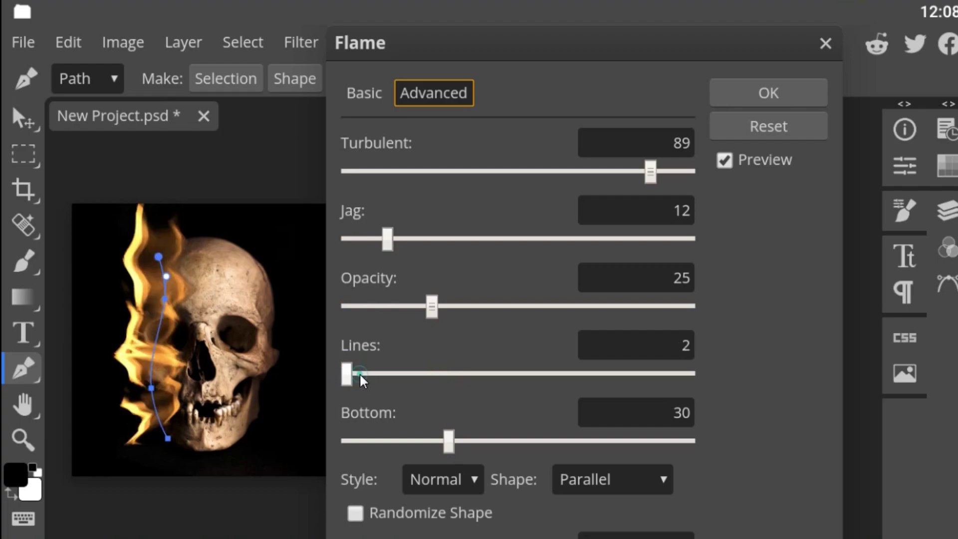
left_click(360, 374)
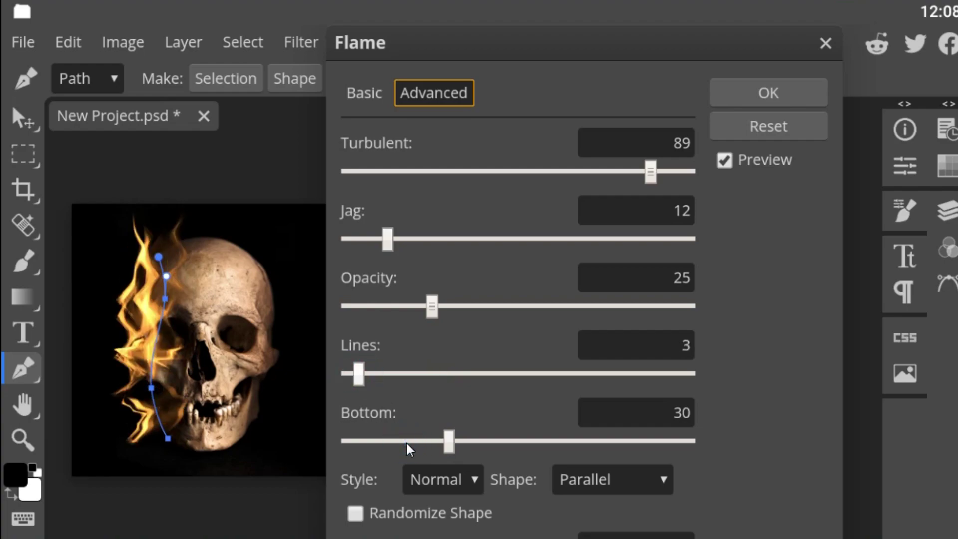
left_click_drag(408, 449, 424, 445)
scroll(426, 446, "down", 2)
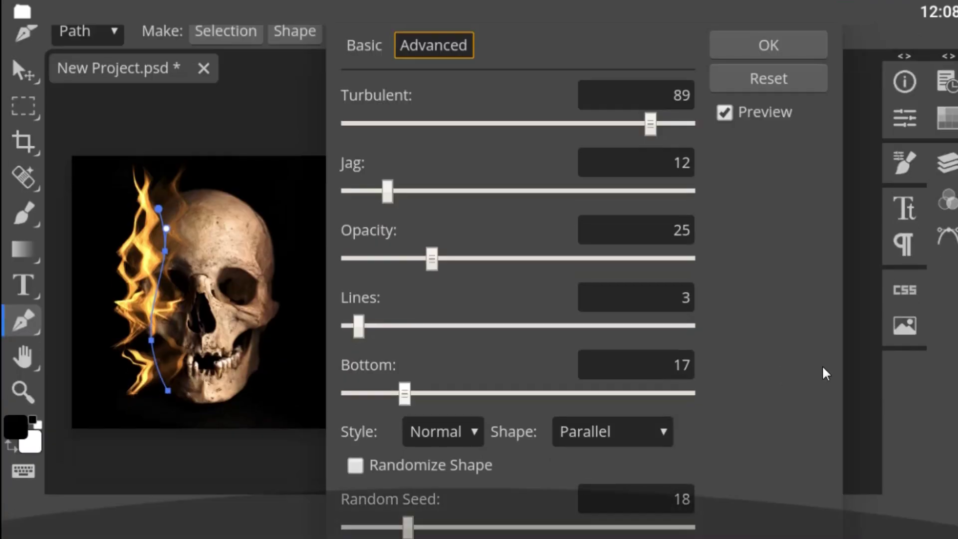
Set the flame random seed to 66 and apply the flames along the skull's left side
left_click_drag(429, 507, 435, 507)
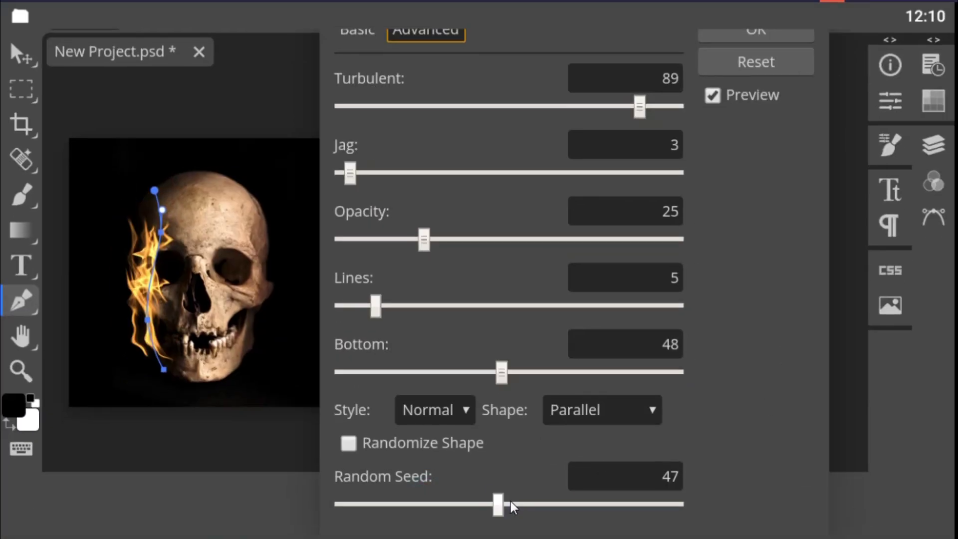
left_click_drag(510, 507, 511, 506)
left_click(528, 504)
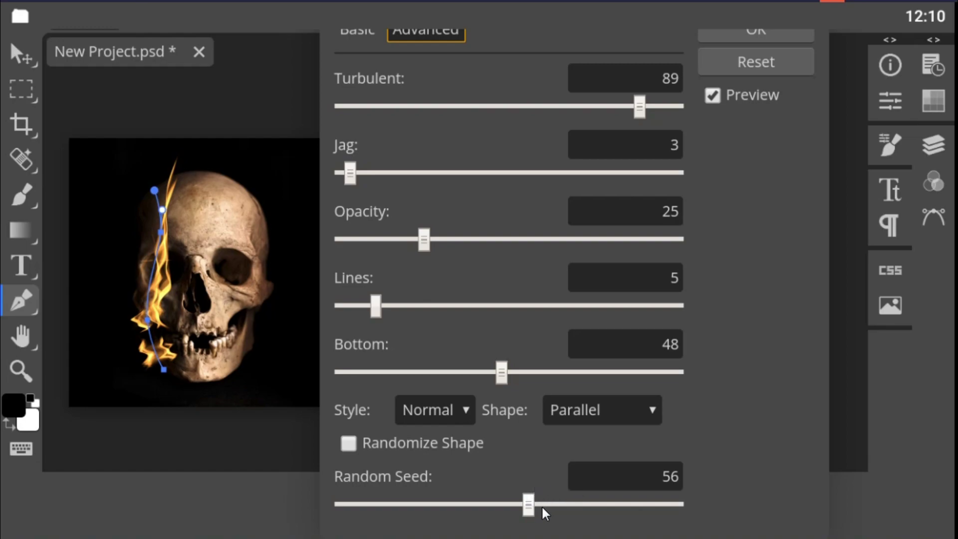
left_click(546, 505)
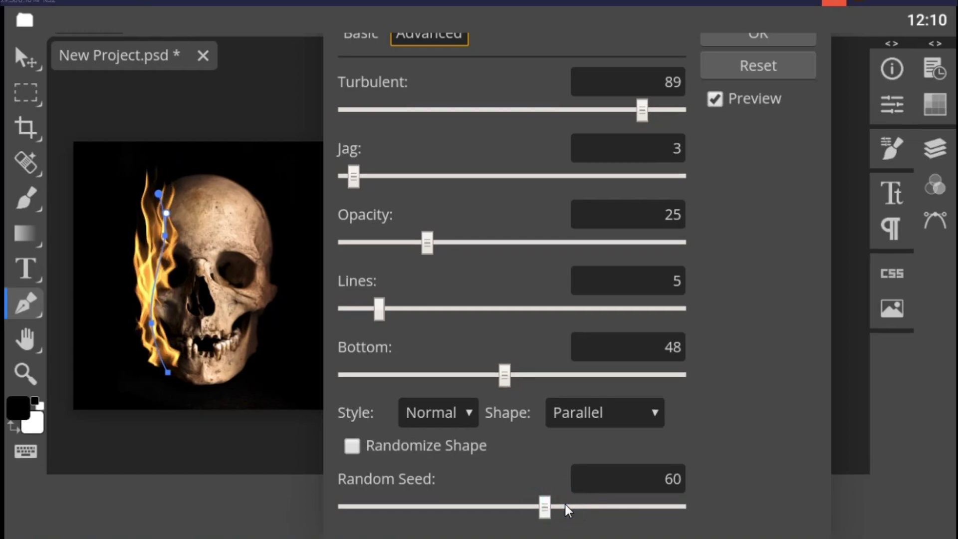
left_click(573, 505)
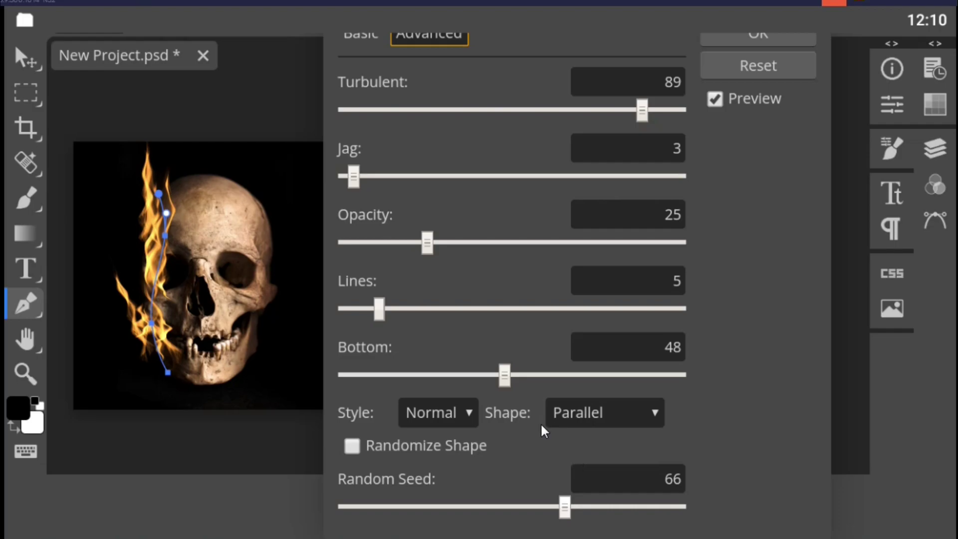
left_click(739, 38)
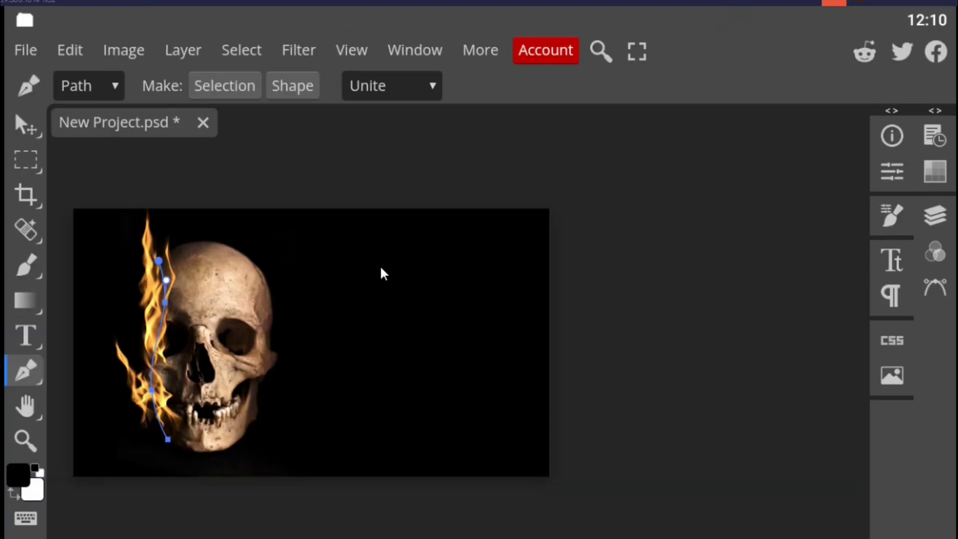
Delete the Work Path from the Paths panel and go back to the Layers list
left_click(284, 299)
left_click(935, 215)
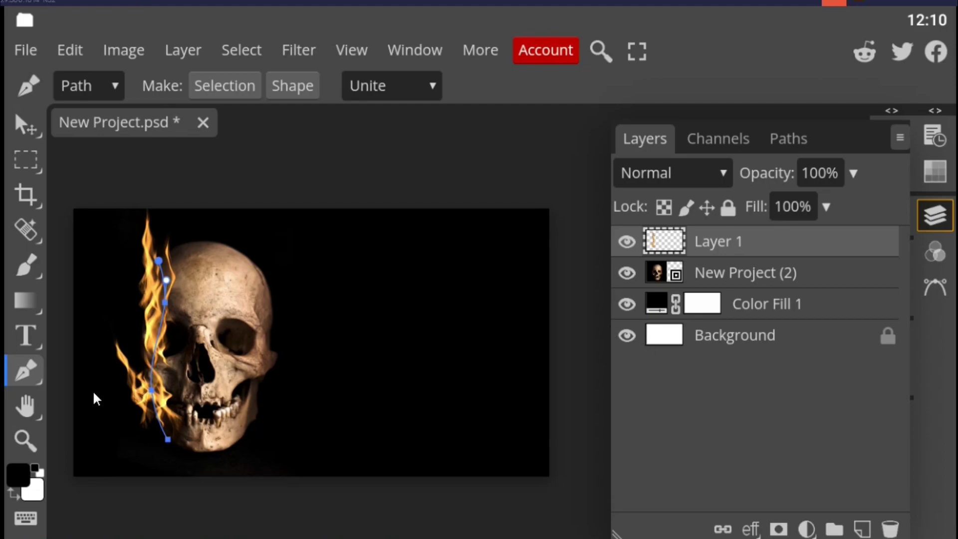
left_click(787, 144)
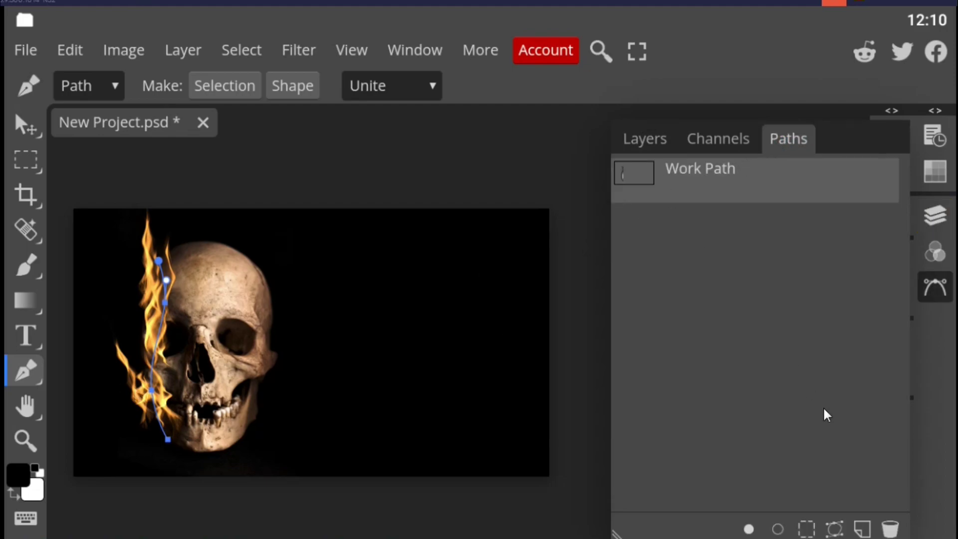
left_click(890, 528)
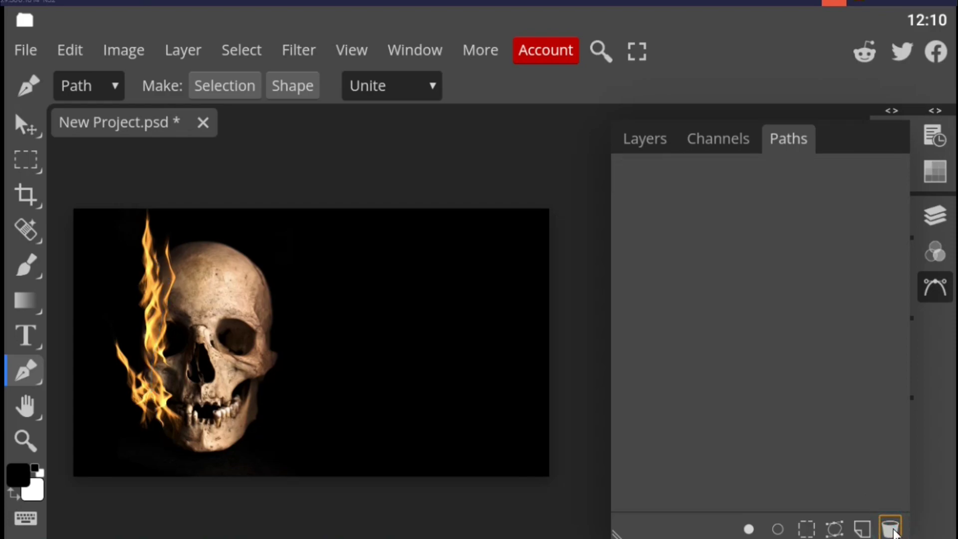
left_click(645, 141)
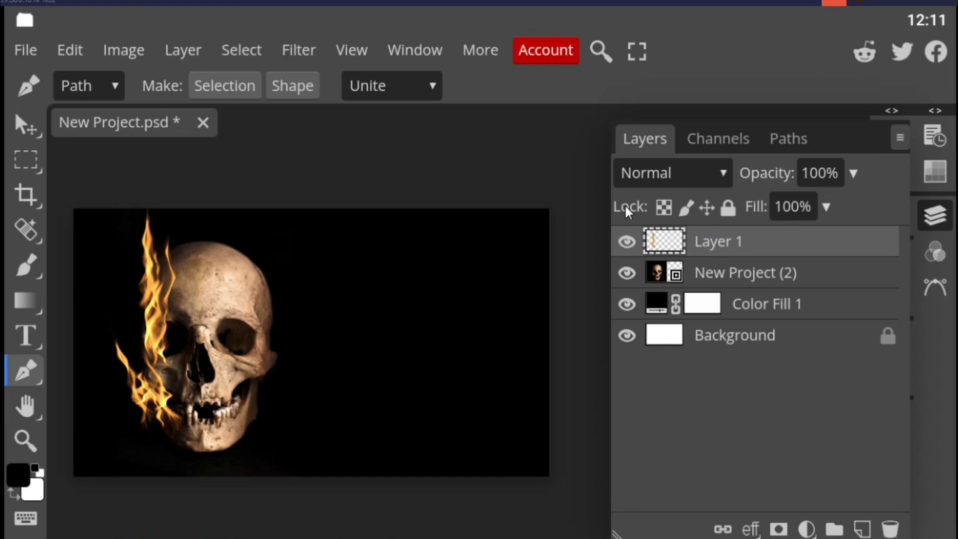
Add a new text layer to the right of the skull and select its text
left_click(25, 335)
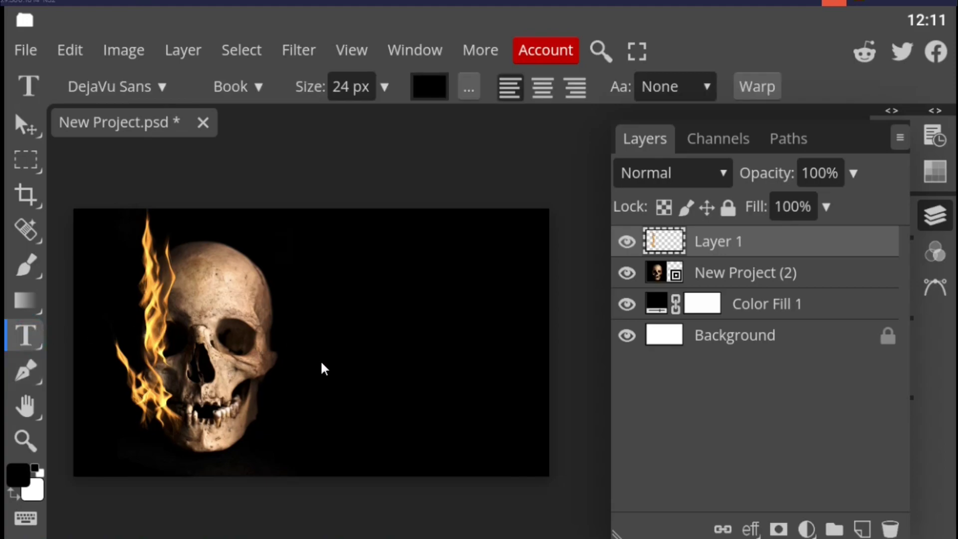
left_click(354, 391)
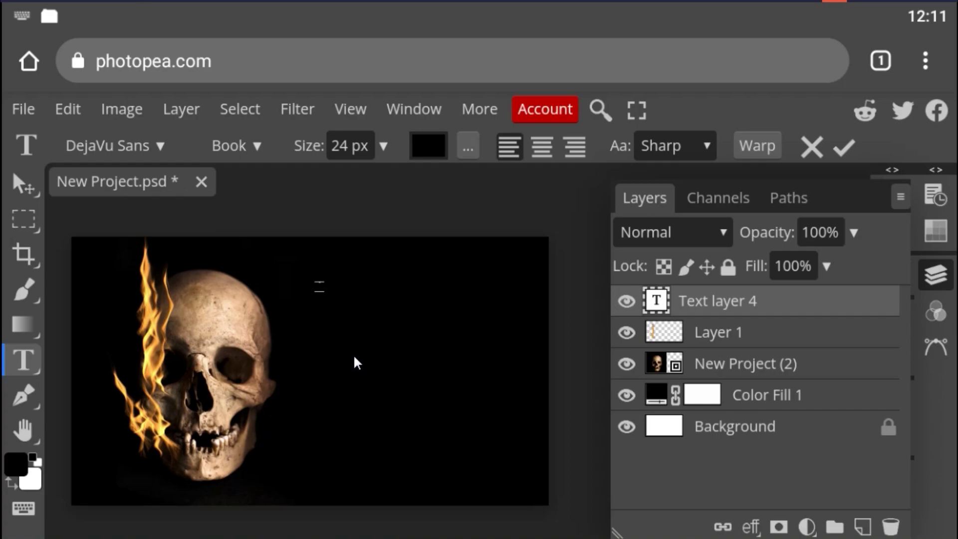
type("S")
double_click(342, 284)
Set the text size to about 140 px and its colour to near-white fdf9f9
left_click(298, 146)
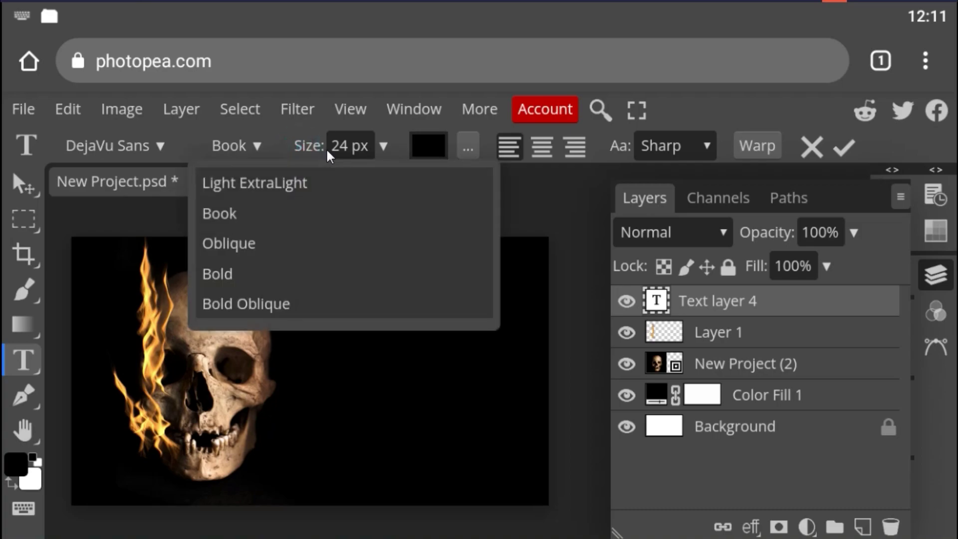
left_click(334, 145)
left_click(387, 143)
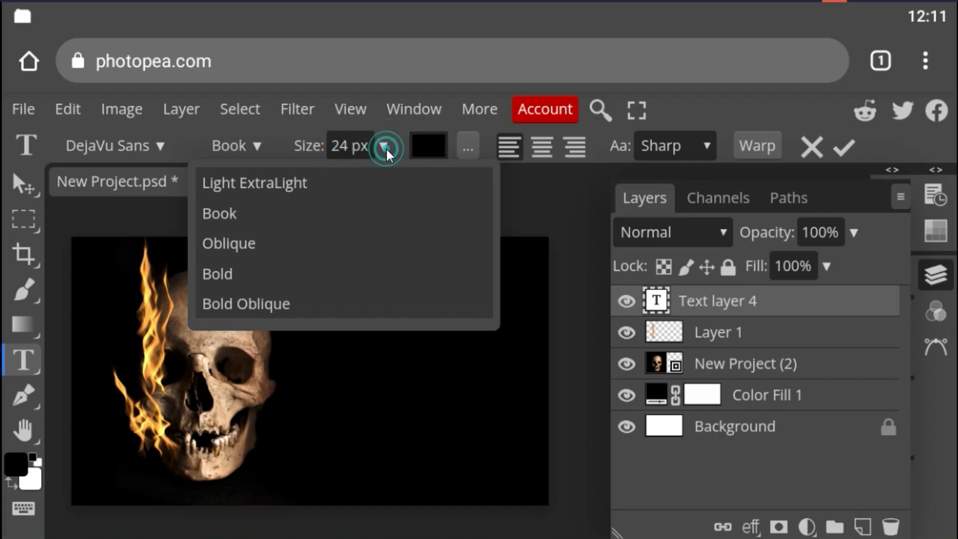
left_click(385, 148)
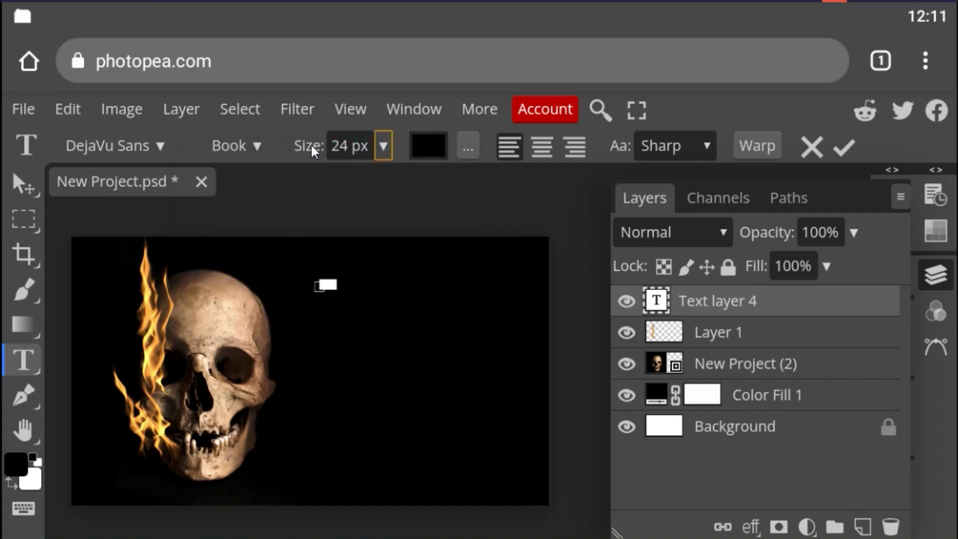
left_click(385, 144)
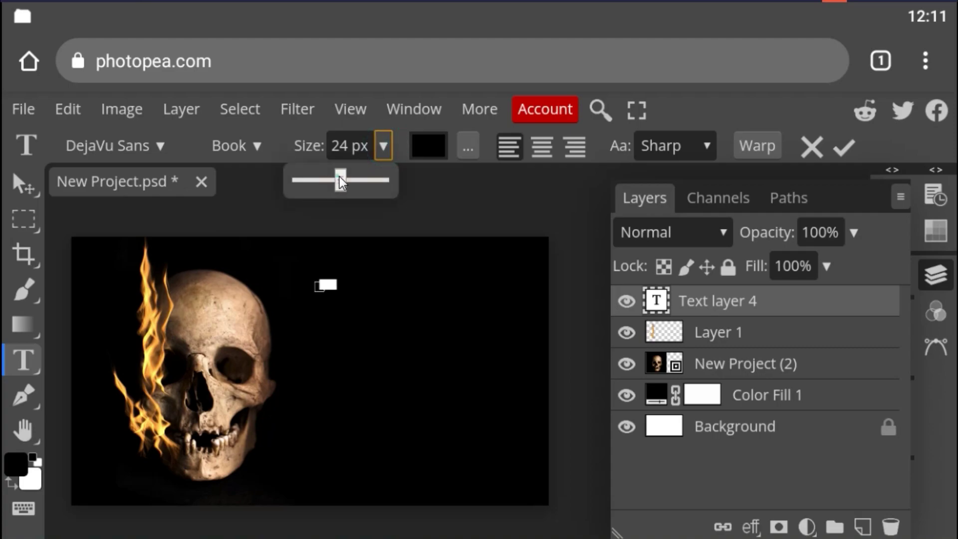
left_click_drag(339, 177, 381, 175)
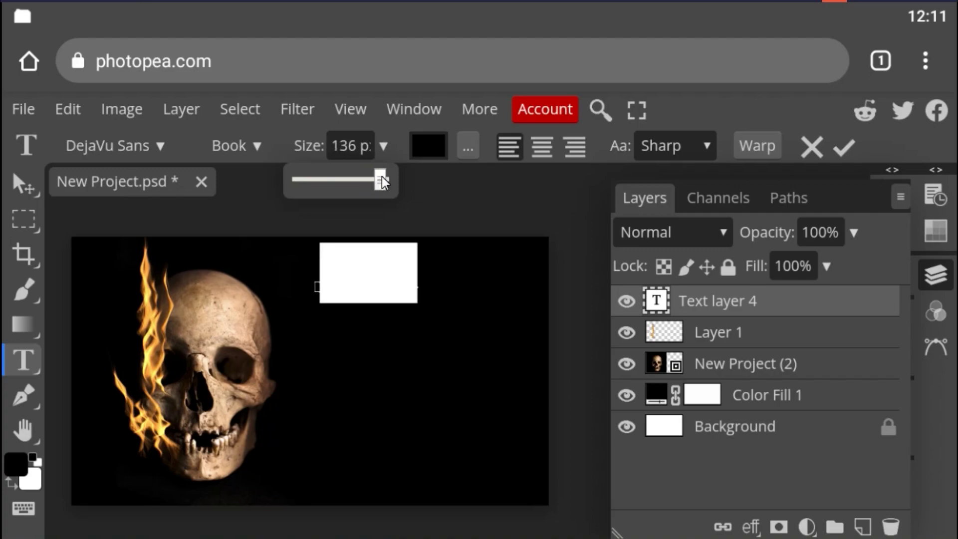
left_click(426, 144)
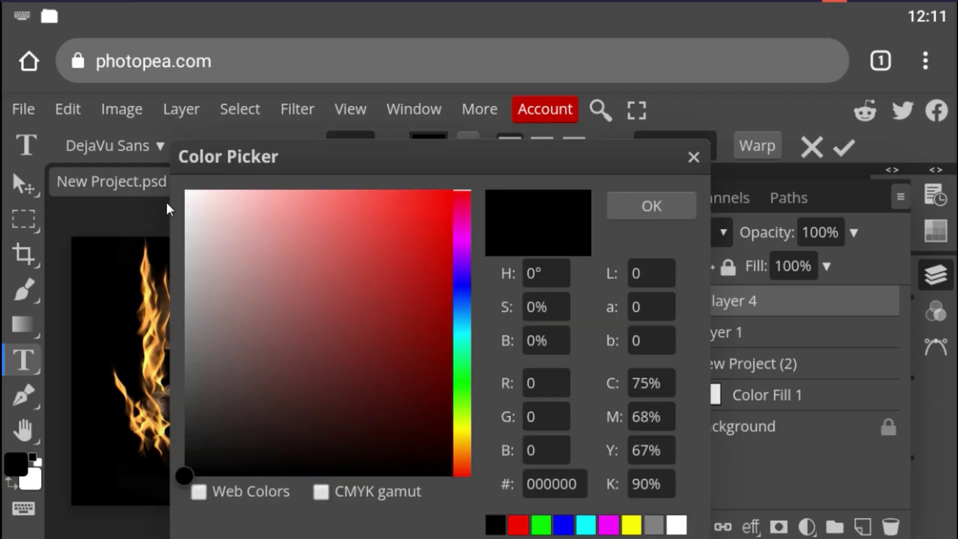
left_click(190, 192)
left_click(651, 203)
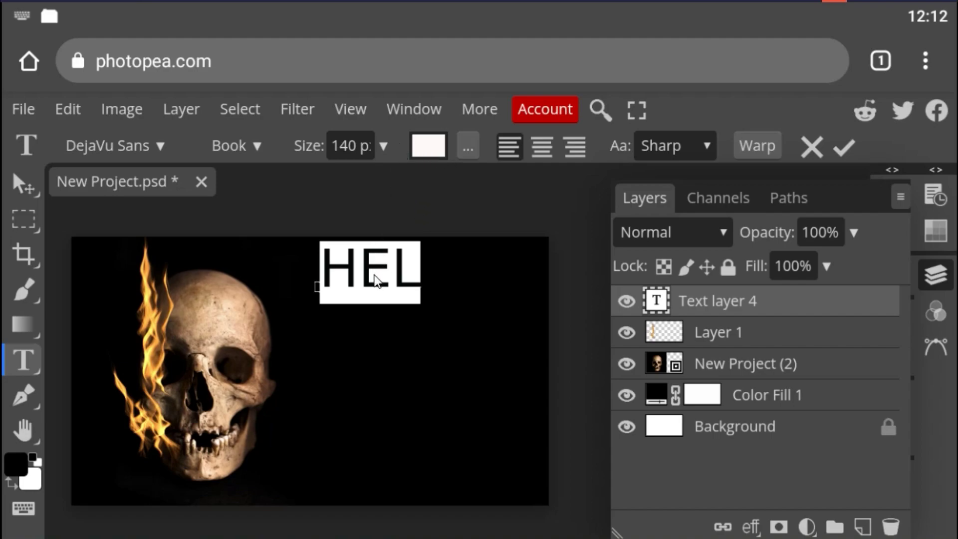
Extend HEL to HELL, centre-align it, and select the whole word
left_click(349, 270)
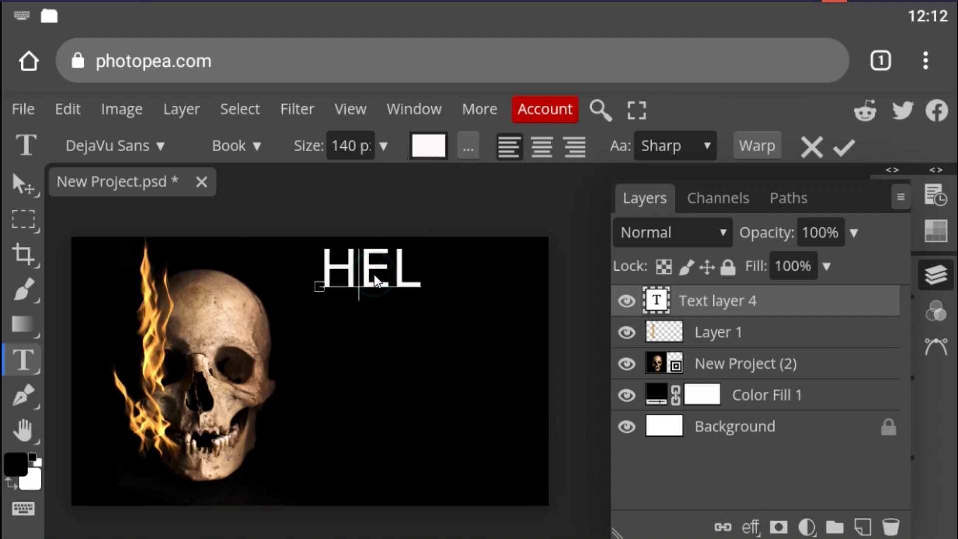
double_click(321, 267)
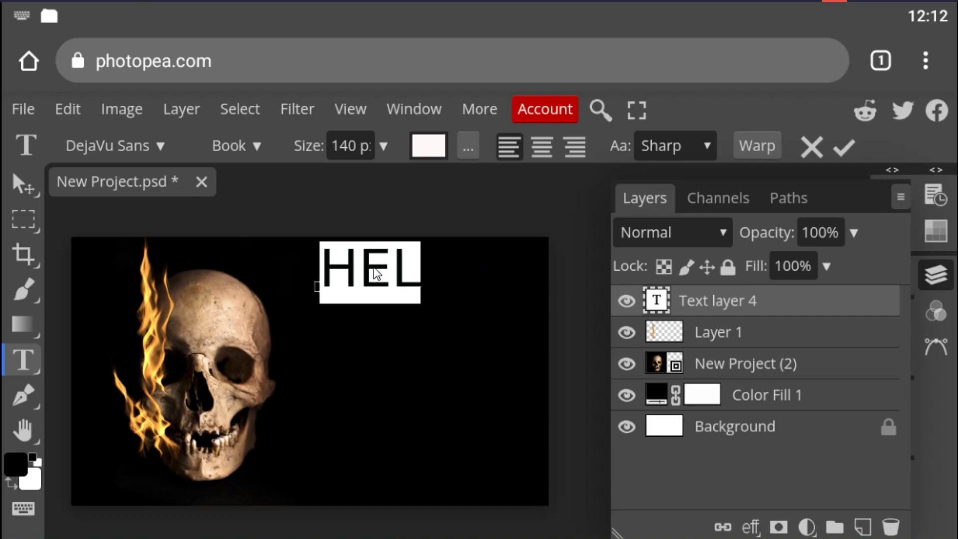
left_click(412, 275)
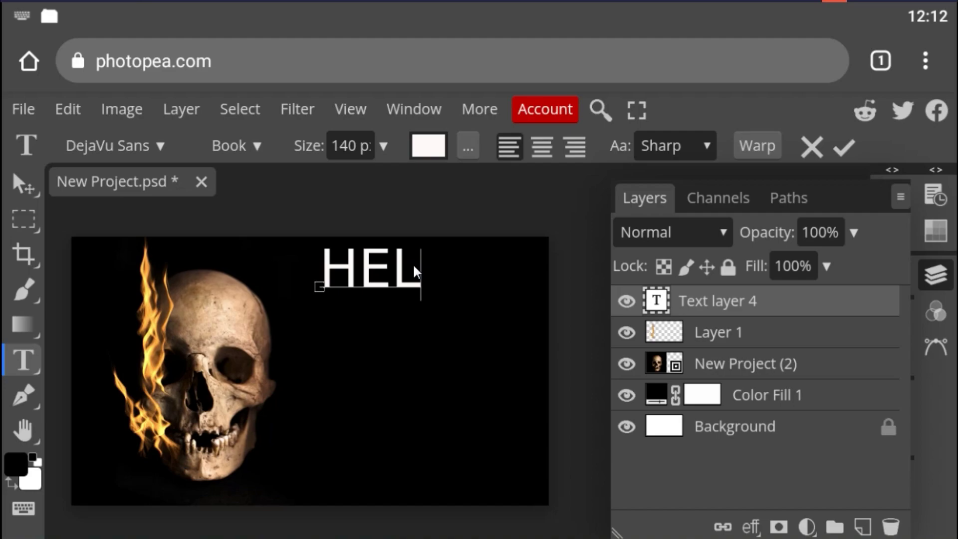
type("L")
left_click(542, 146)
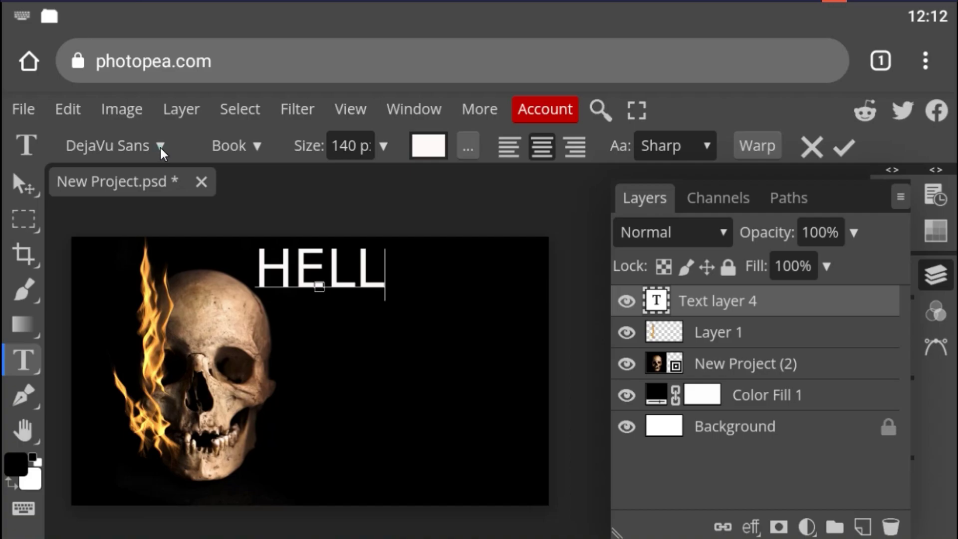
left_click(257, 270)
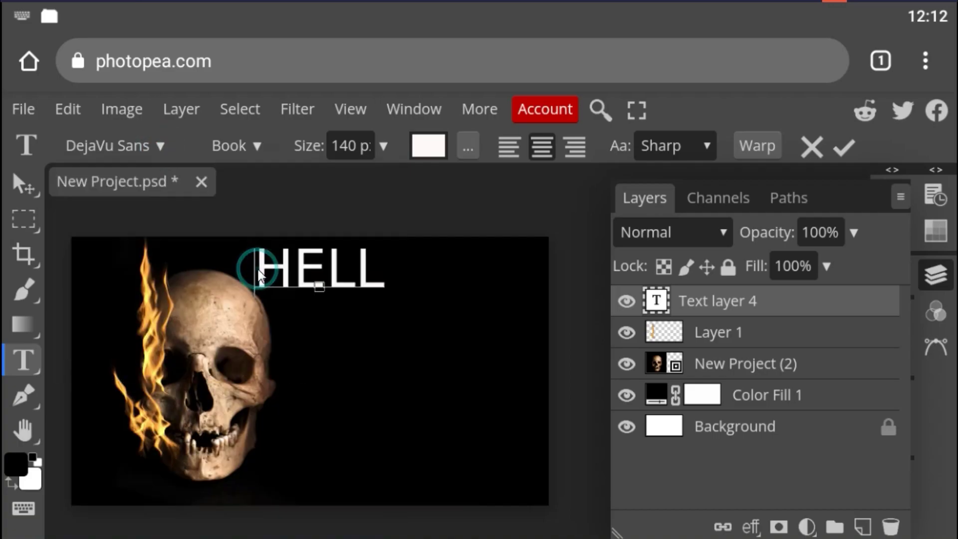
left_click_drag(258, 269, 433, 286)
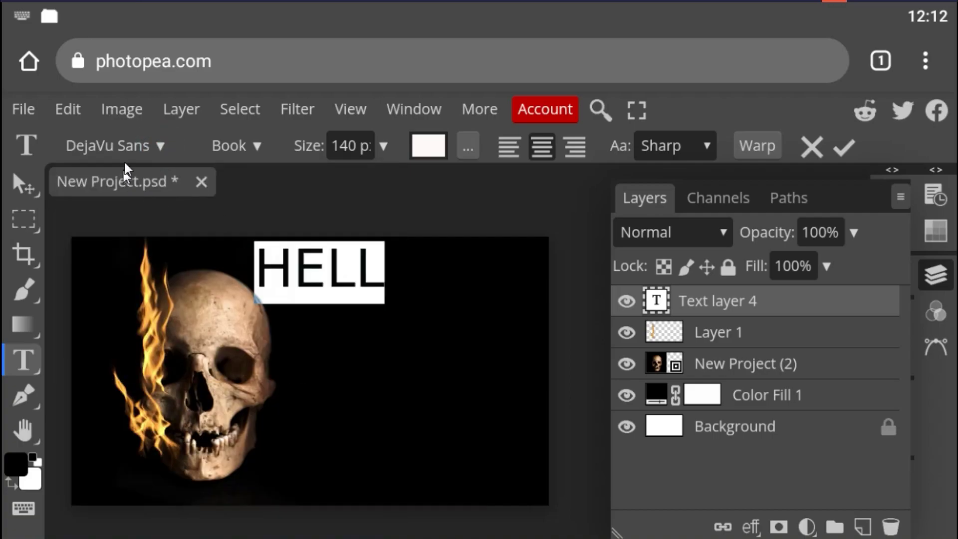
Change the HELL font to Freckle Face
left_click(160, 145)
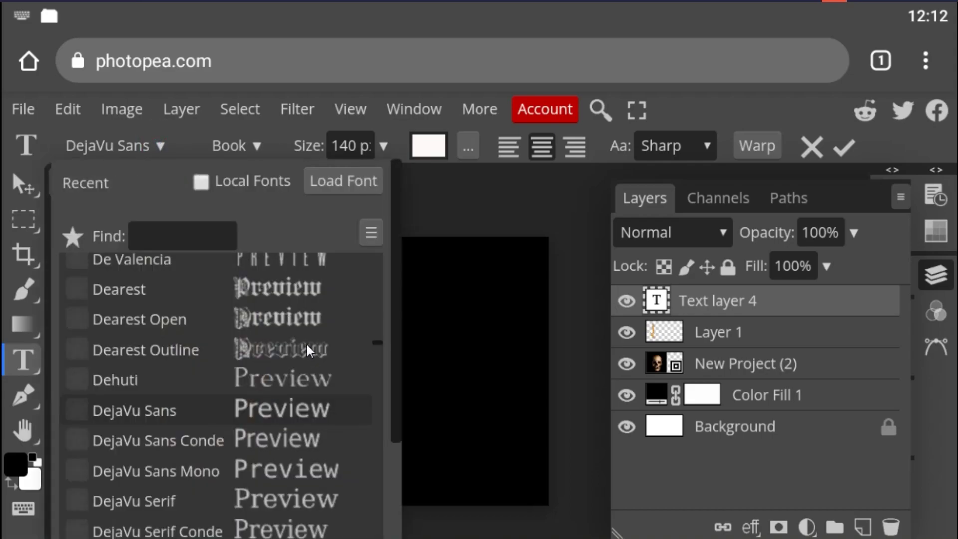
scroll(306, 342, "down", 5)
scroll(306, 343, "down", 4)
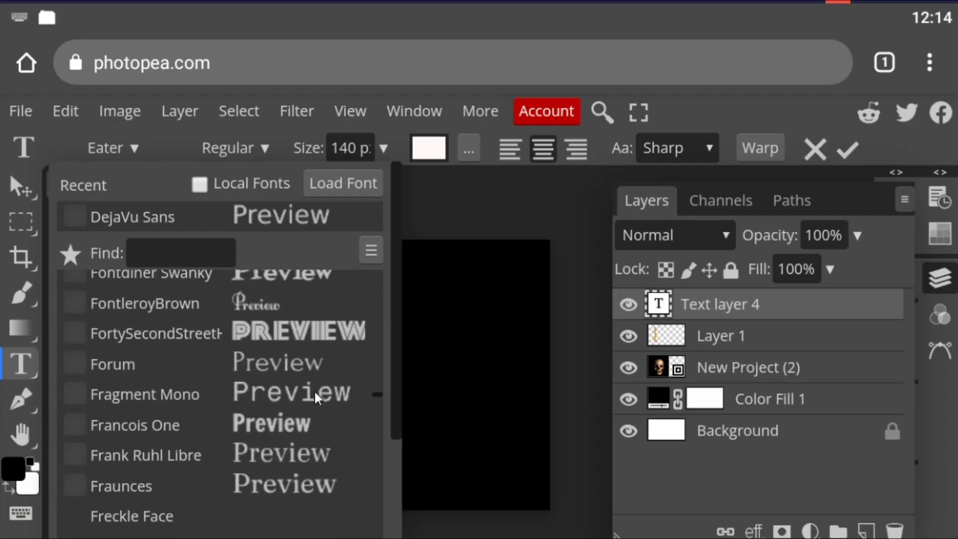
scroll(313, 390, "down", 2)
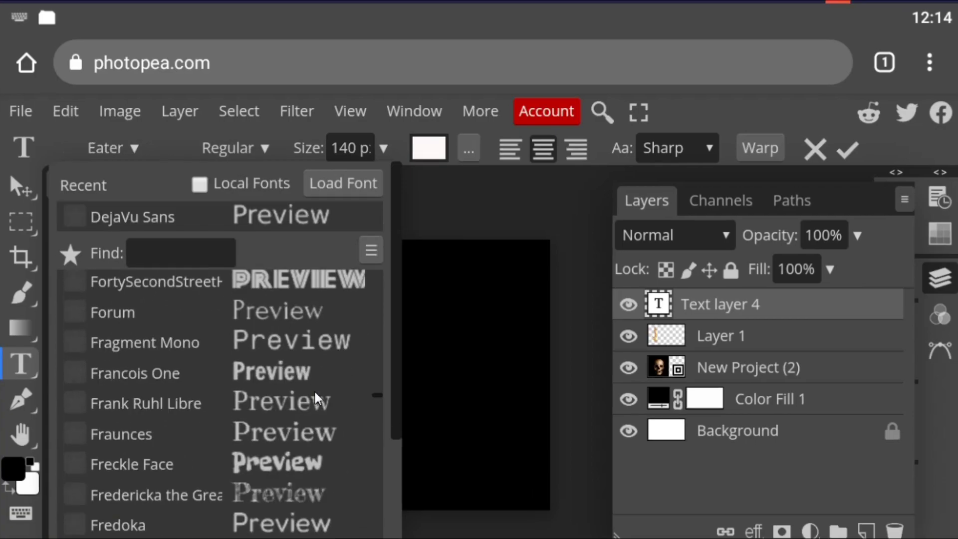
scroll(313, 390, "down", 1)
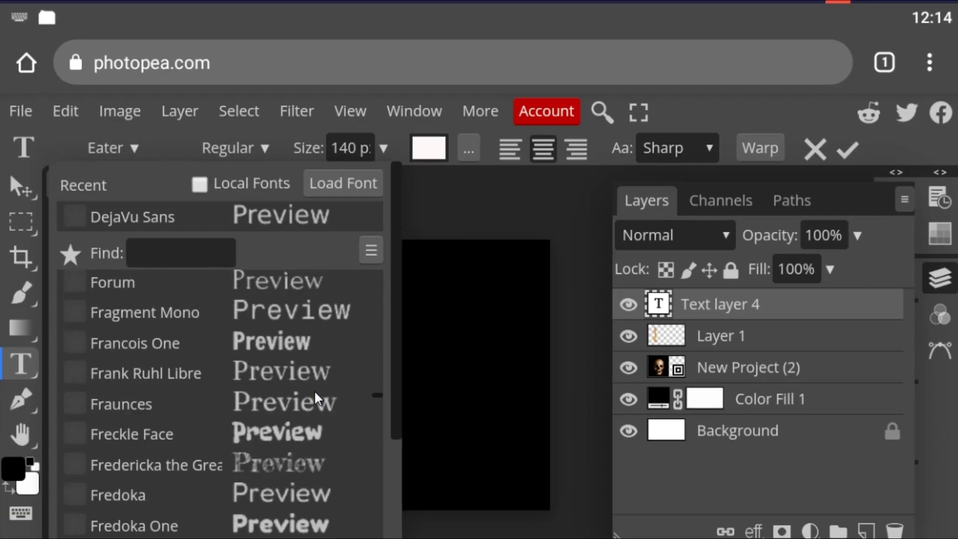
scroll(313, 390, "down", 7)
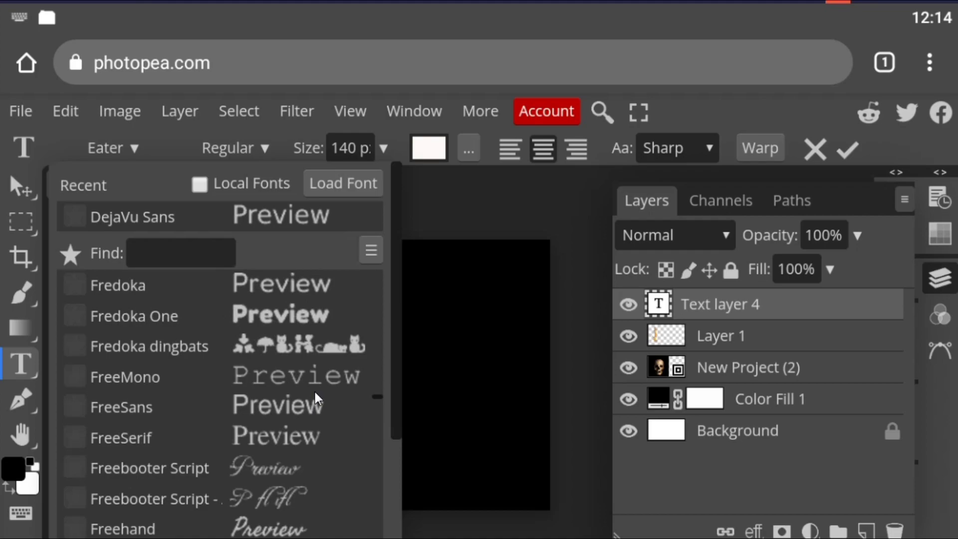
scroll(313, 390, "up", 1)
scroll(313, 390, "up", 4)
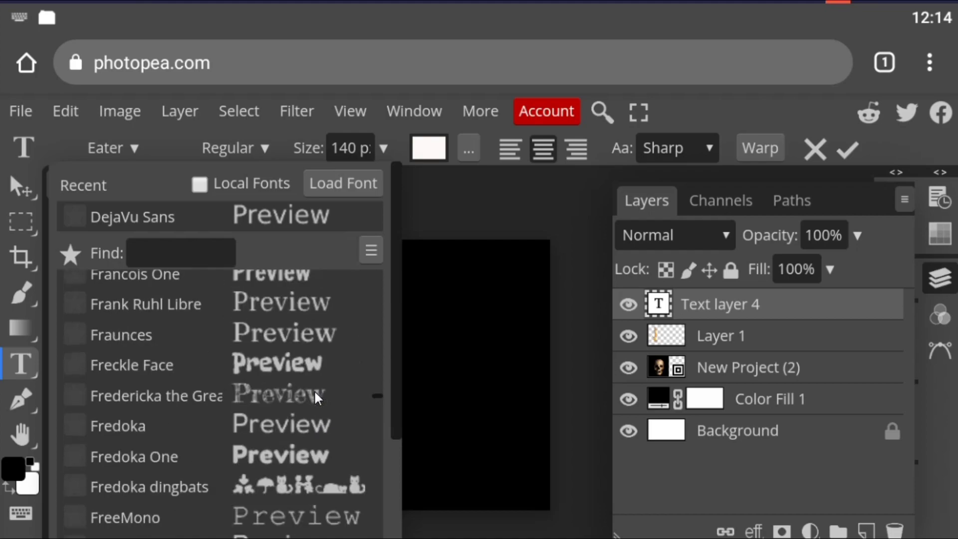
left_click(264, 361)
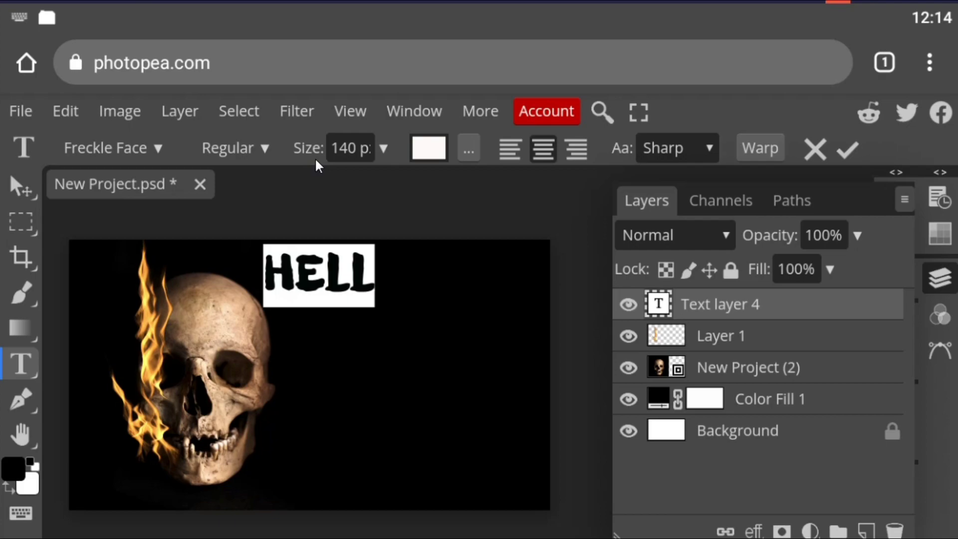
Set the HELL text size to 200 px and commit the text edit
left_click(385, 146)
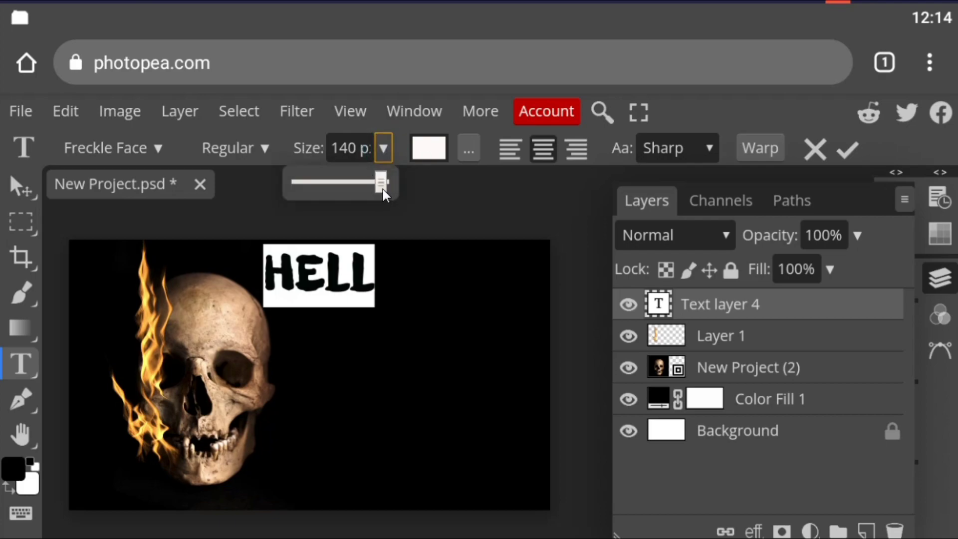
left_click_drag(384, 191, 402, 186)
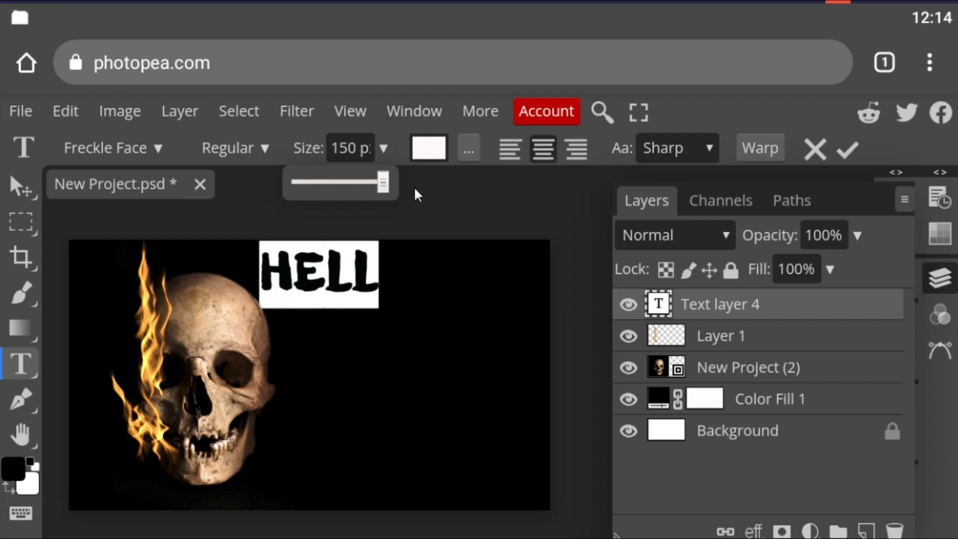
left_click(343, 151)
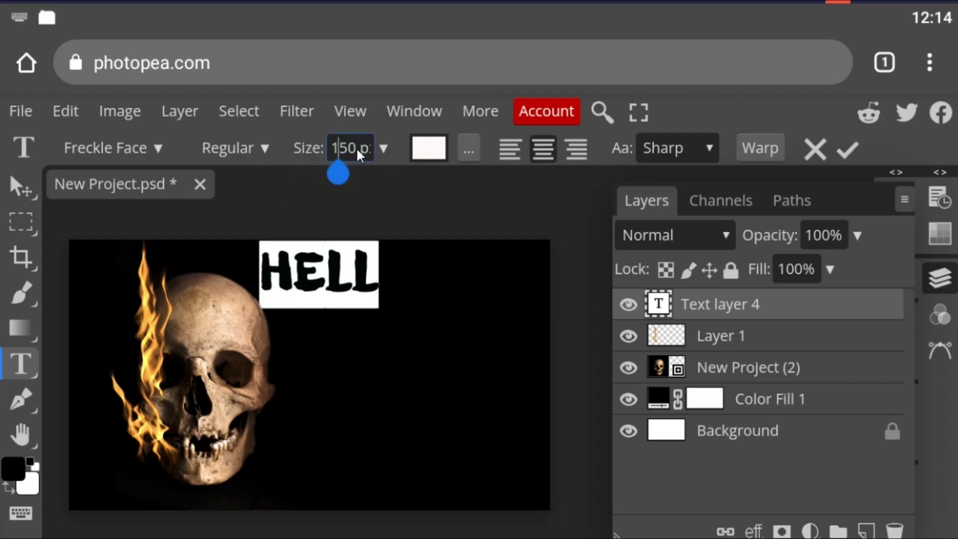
left_click(364, 146)
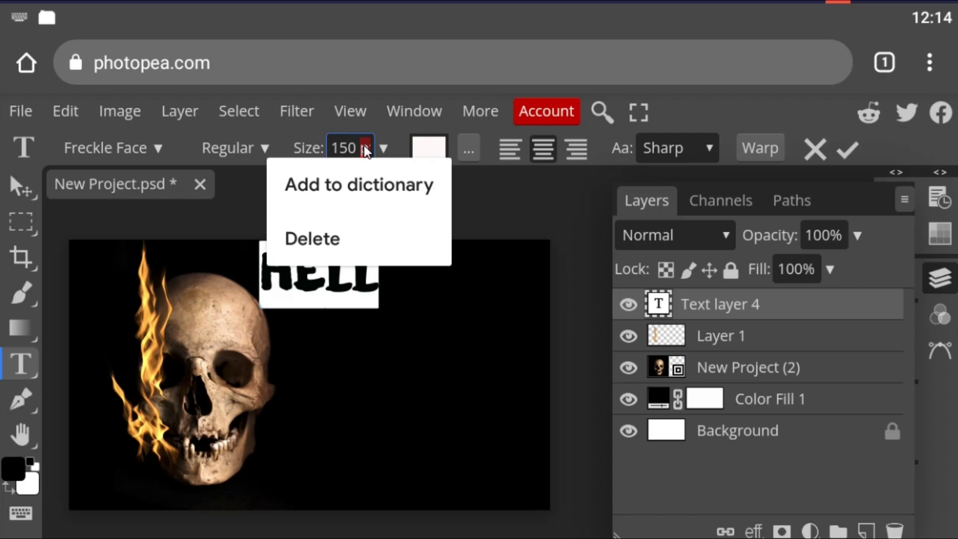
left_click(364, 145)
type("1")
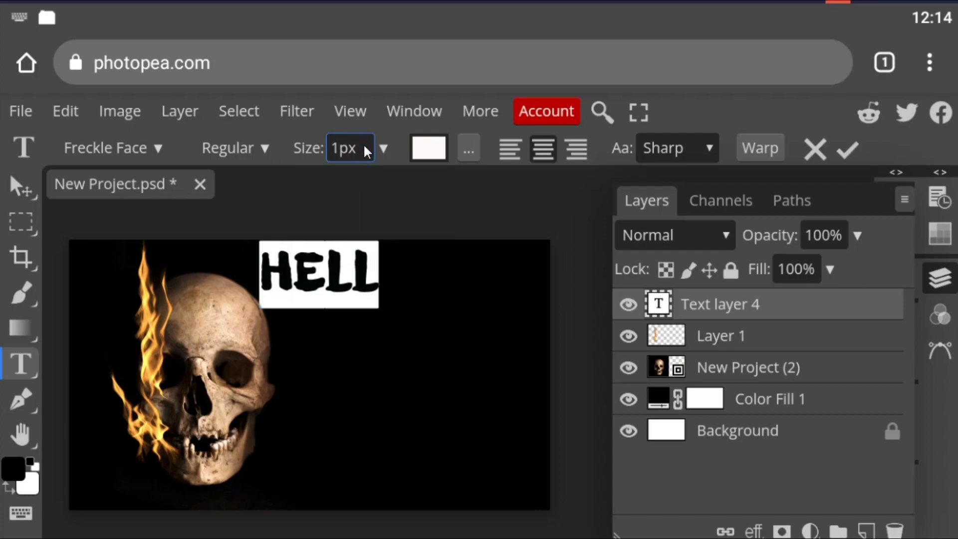
key("BackSpace")
type("200")
left_click(399, 152)
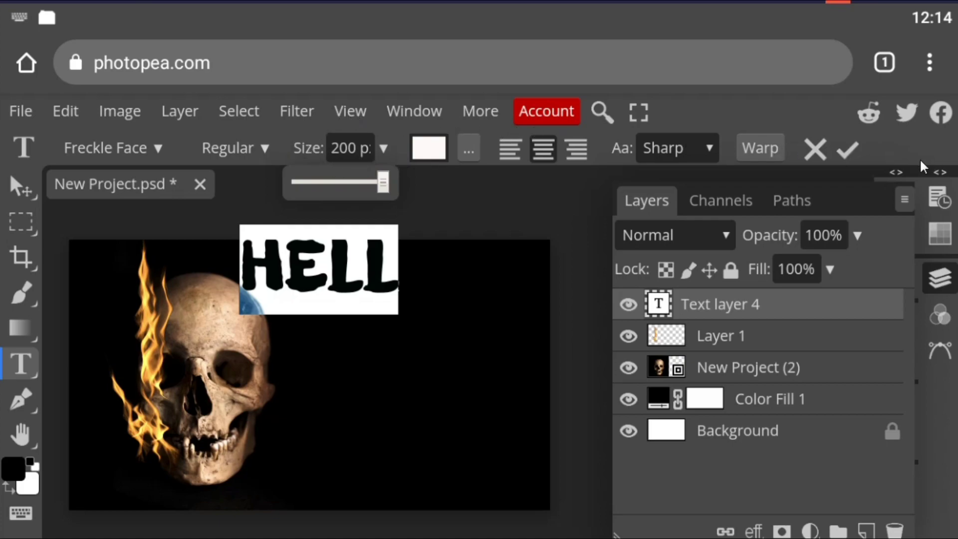
left_click(844, 149)
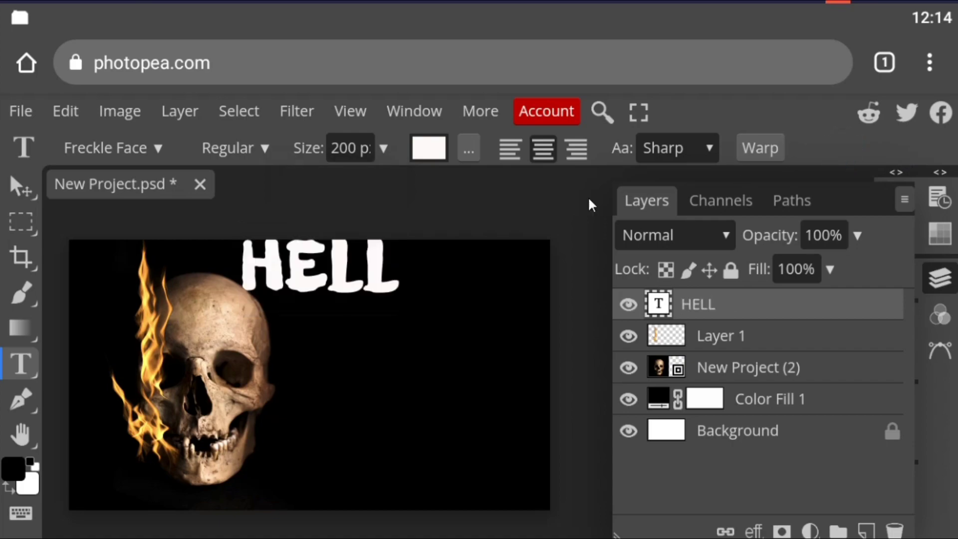
Move the HELL text to the centre-right of the canvas with the Move Tool
left_click(20, 192)
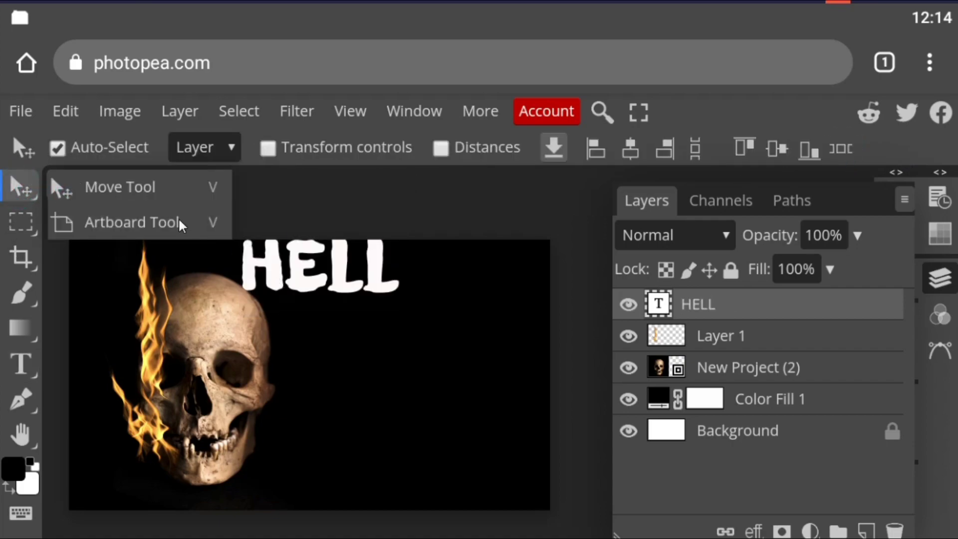
left_click(160, 189)
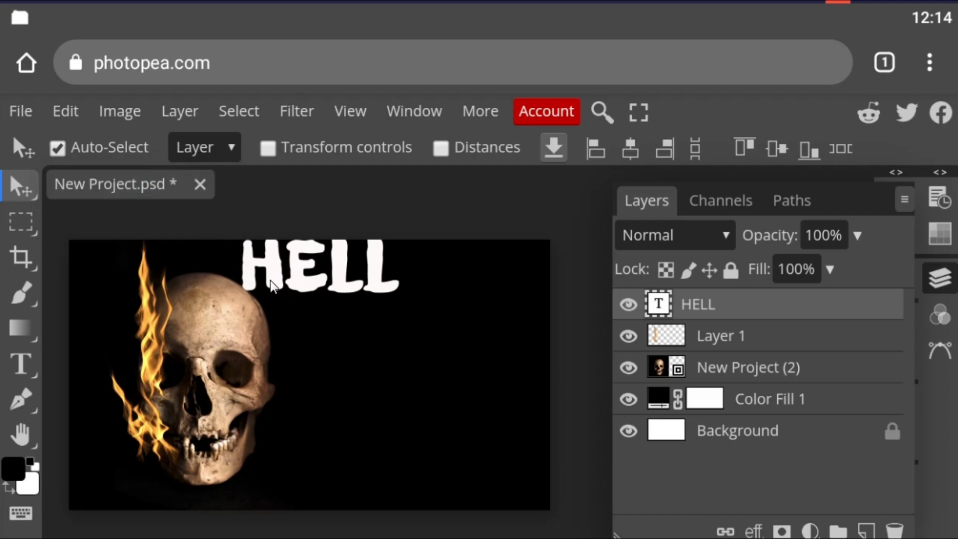
left_click_drag(270, 279, 359, 389)
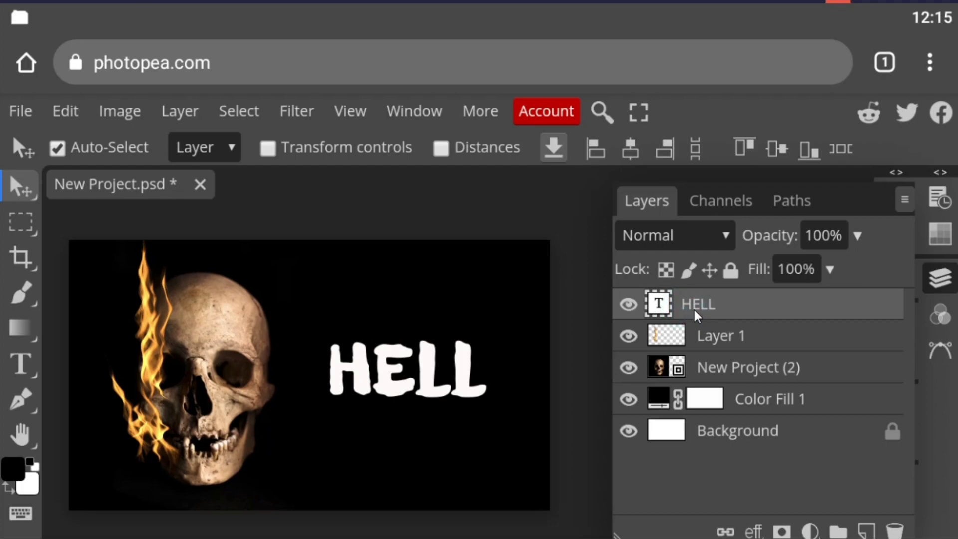
Lower the HELL layer opacity to 31%
left_click(713, 300)
left_click(798, 304)
left_click(788, 305)
key("3")
key("1")
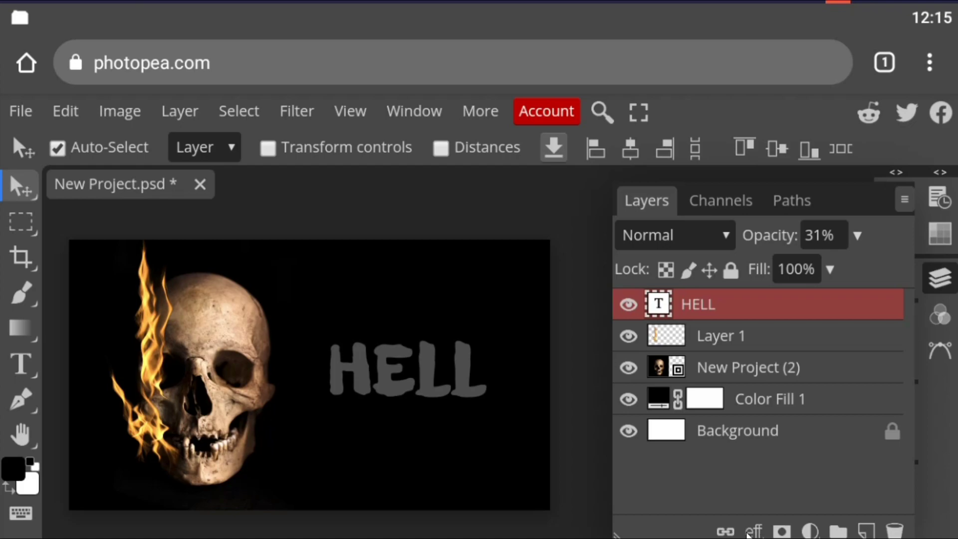
Open Blending Options for the HELL layer from the fx menu and move the dialog aside
left_click(753, 531)
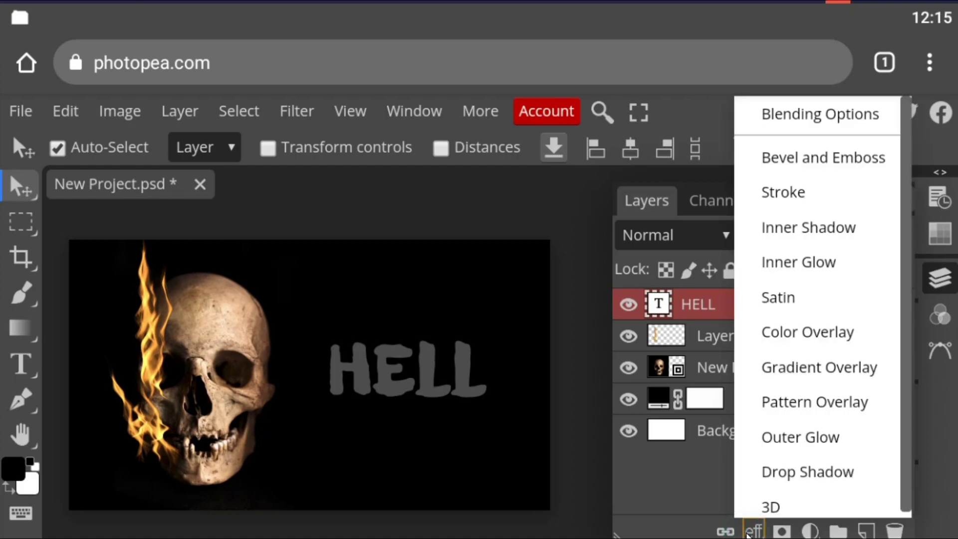
left_click(748, 532)
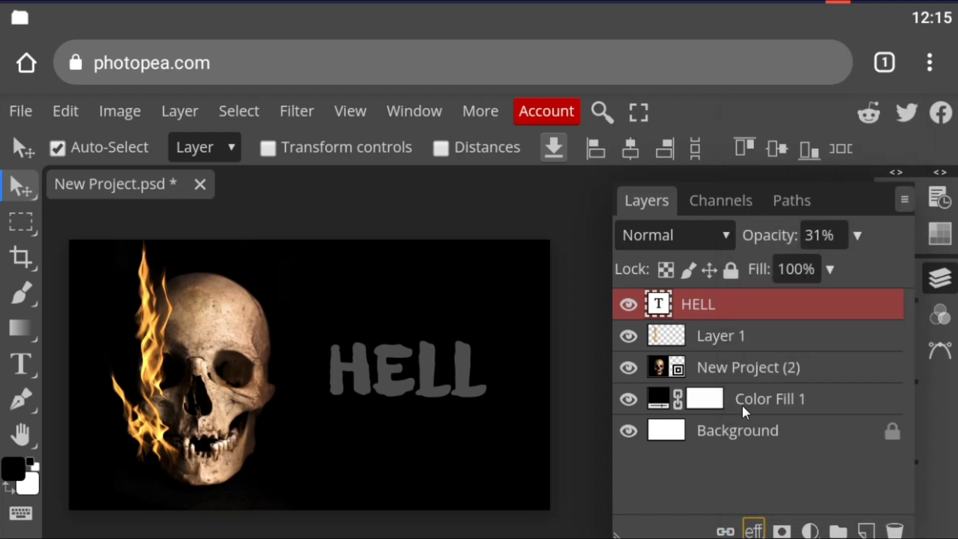
left_click(731, 307)
left_click(753, 530)
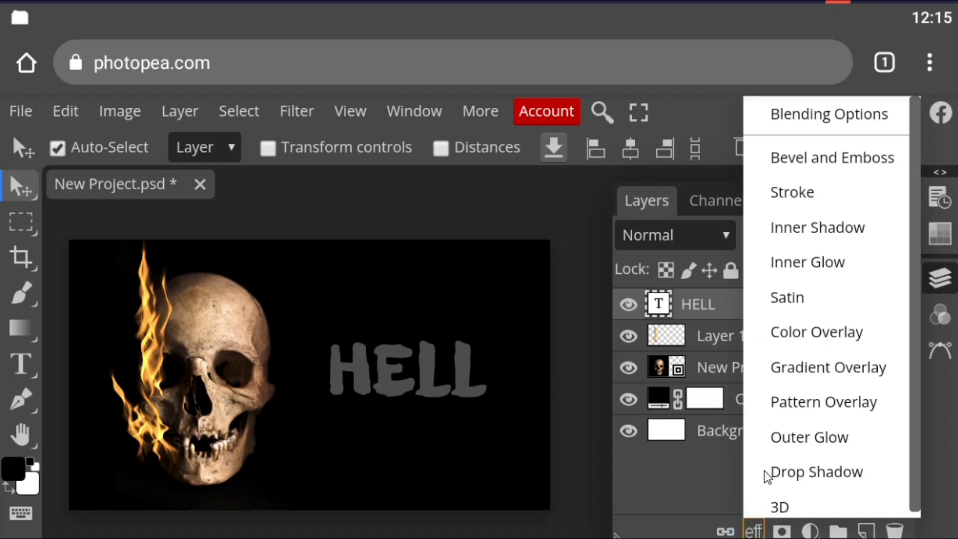
left_click(792, 118)
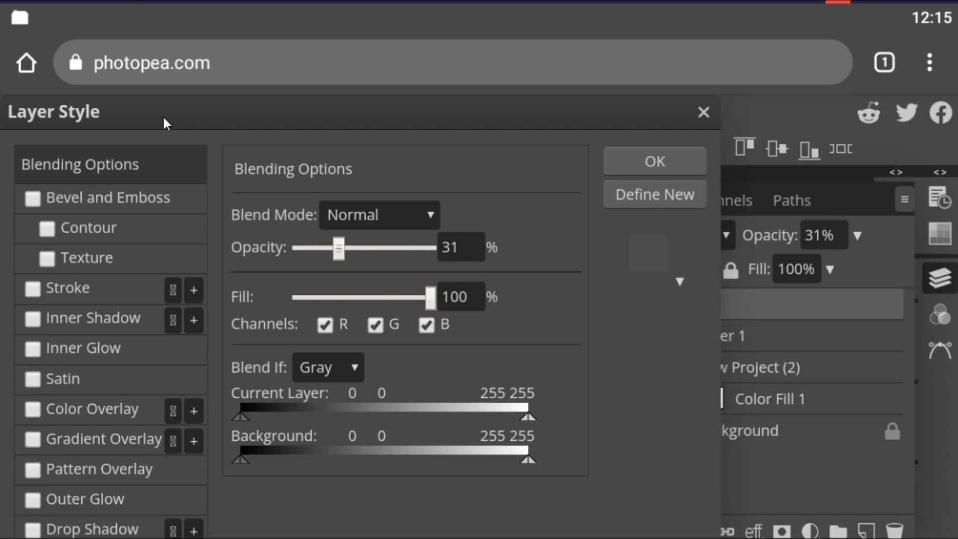
left_click_drag(162, 115, 212, 113)
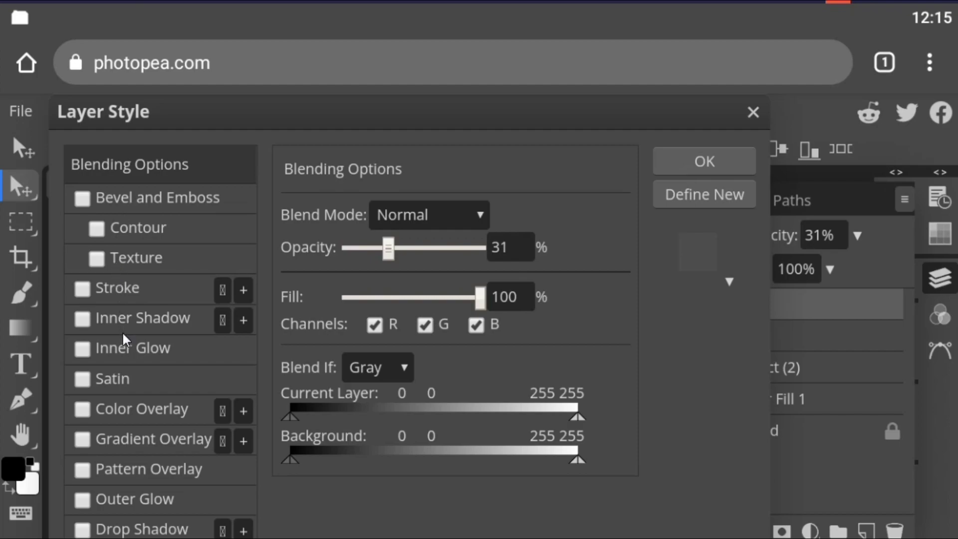
Enable an orange-to-yellow preset Gradient Overlay on HELL at 100% opacity
left_click(131, 438)
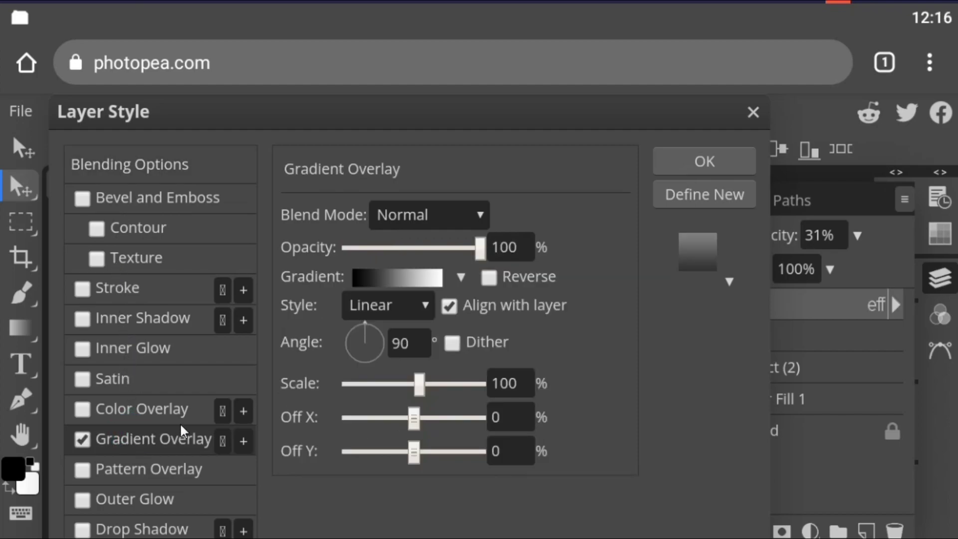
left_click(459, 276)
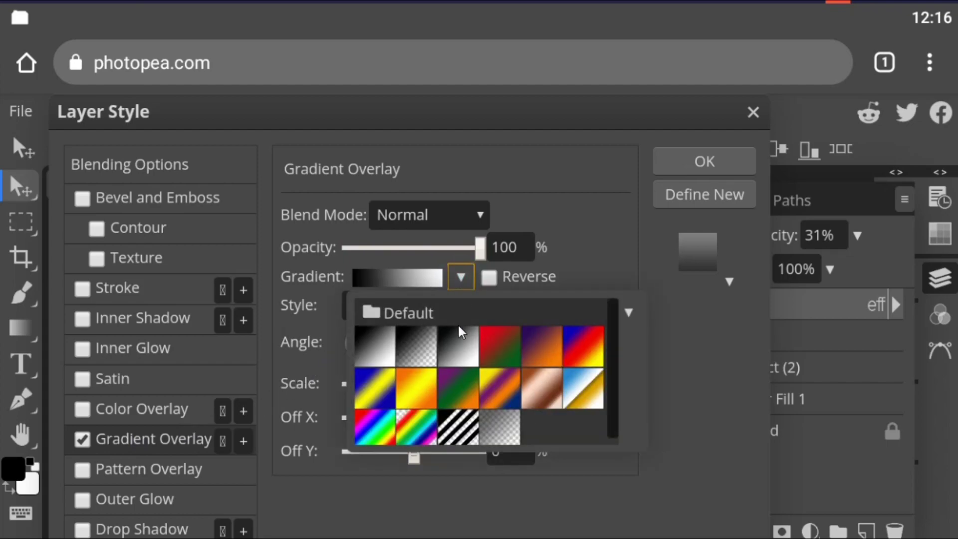
left_click(418, 385)
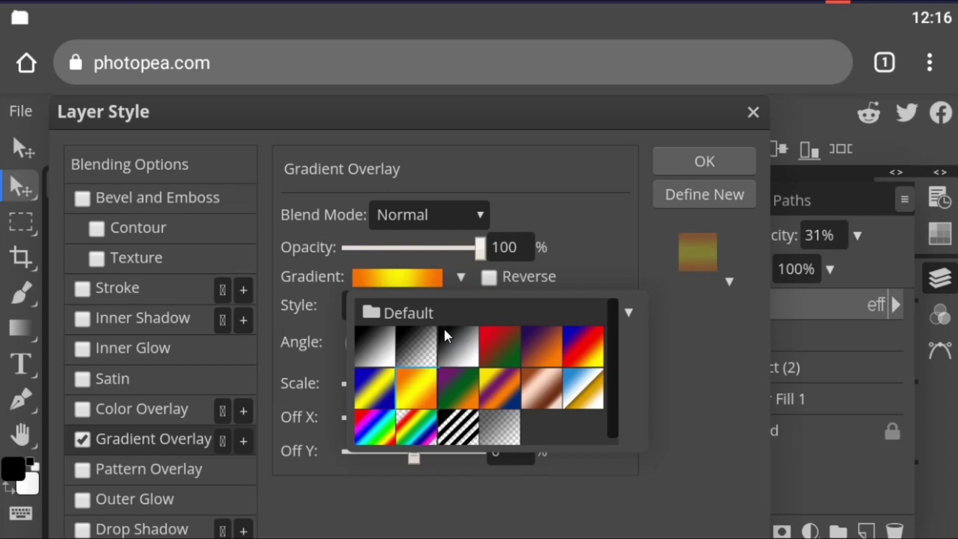
left_click(615, 251)
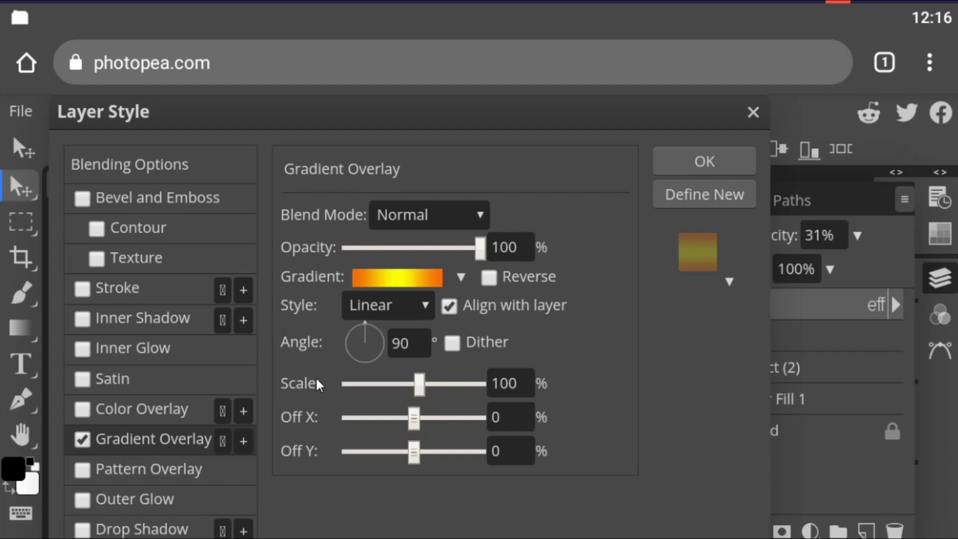
left_click(418, 248)
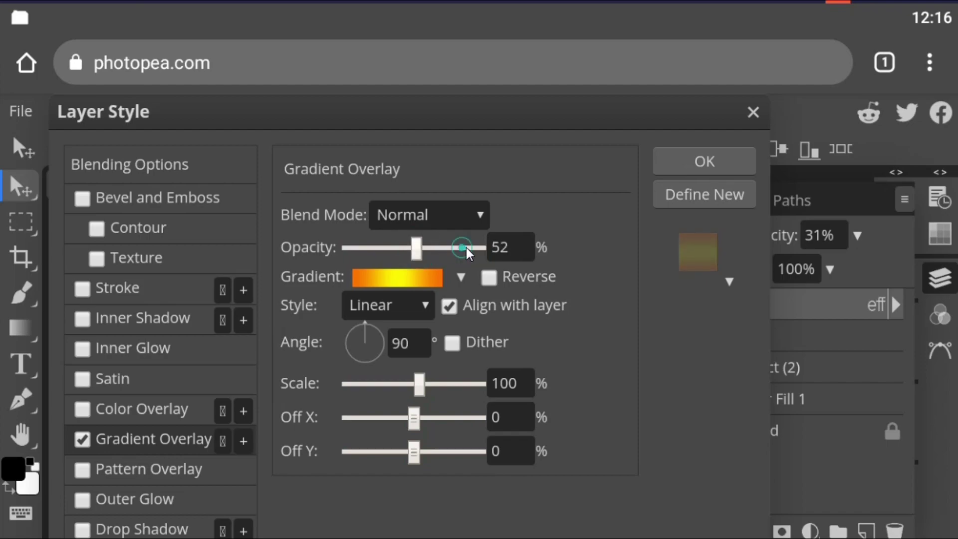
left_click_drag(466, 248, 501, 250)
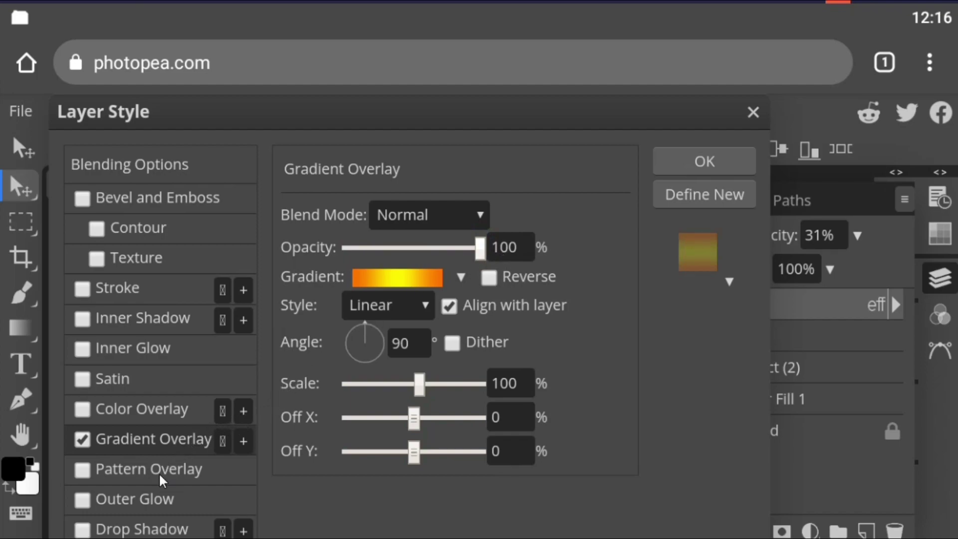
Add an Outer Glow to HELL coloured light orange fac266
left_click(125, 501)
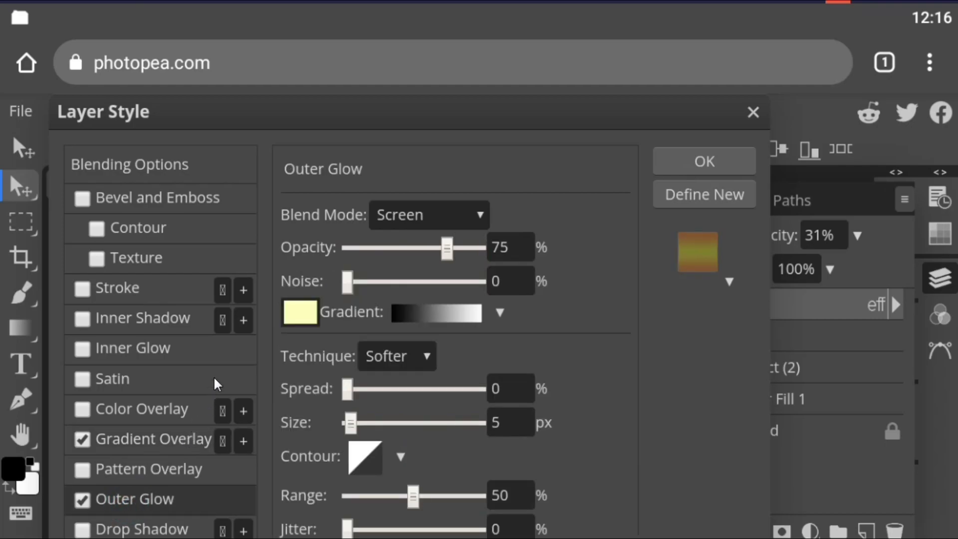
left_click(301, 314)
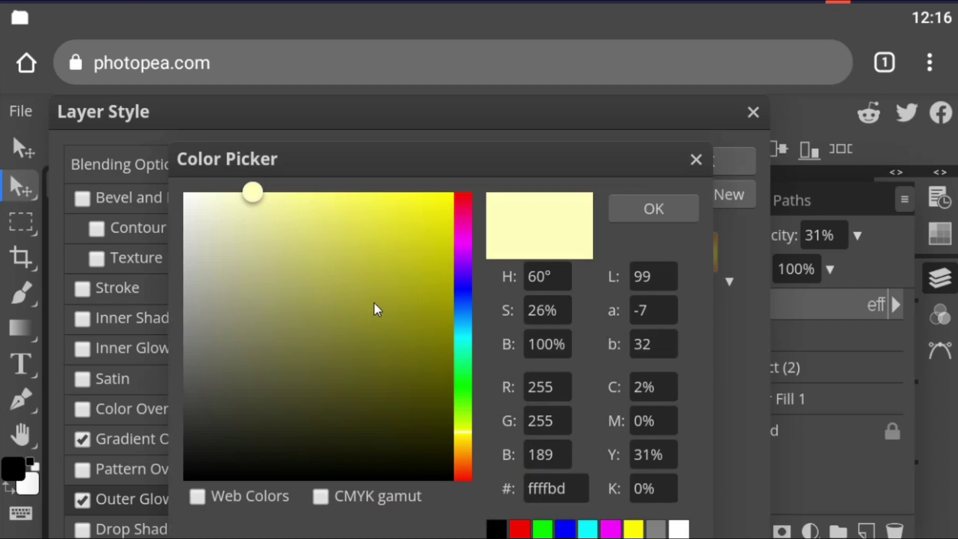
left_click(456, 449)
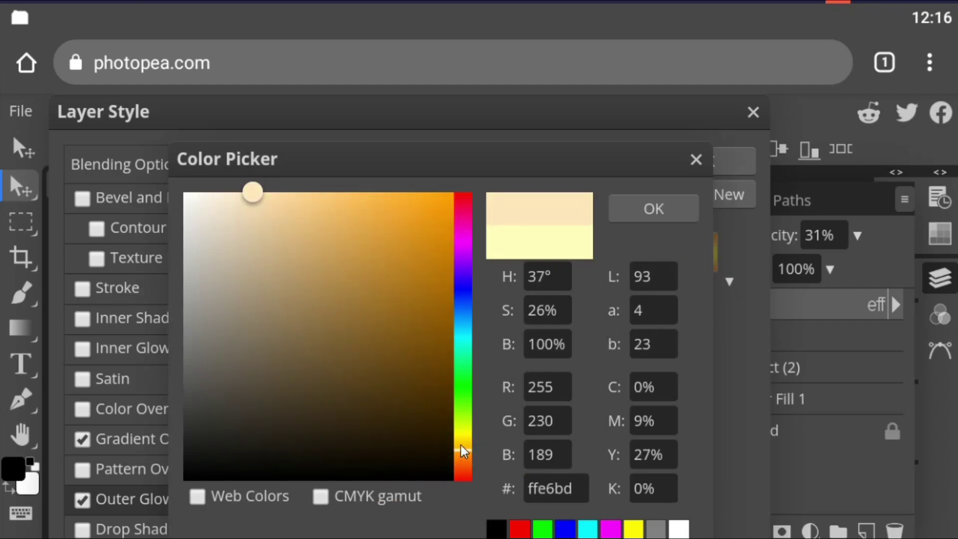
left_click(342, 195)
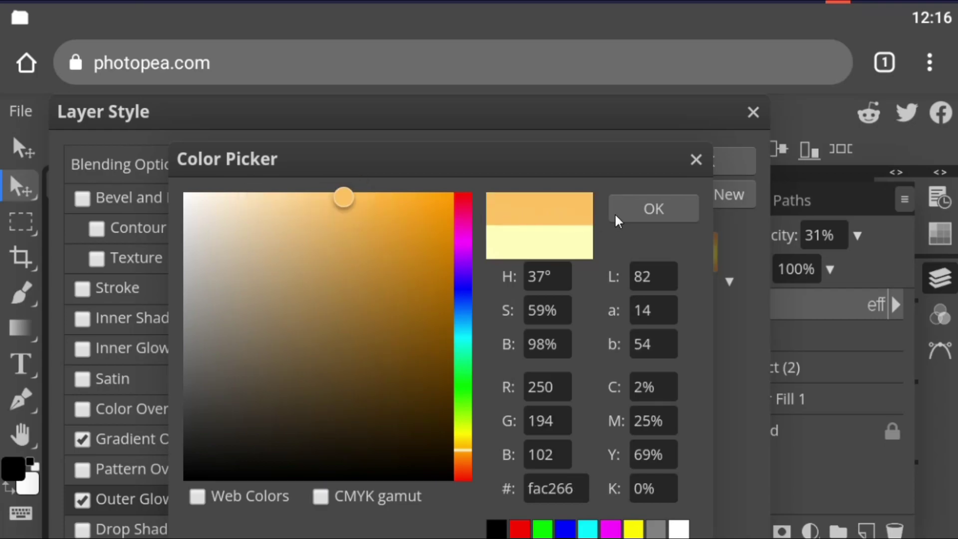
left_click(643, 208)
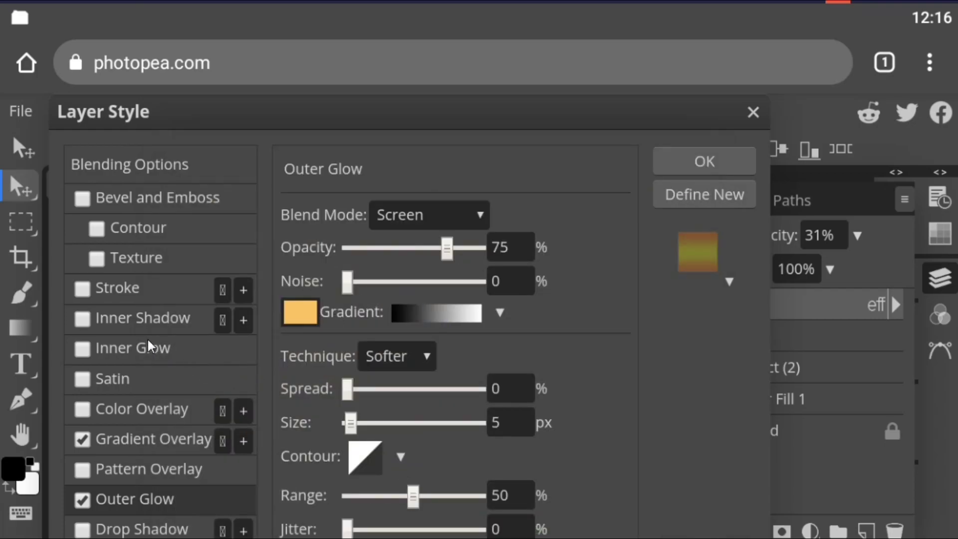
Add an Inner Glow to HELL coloured deeper orange fabb3b
left_click(142, 344)
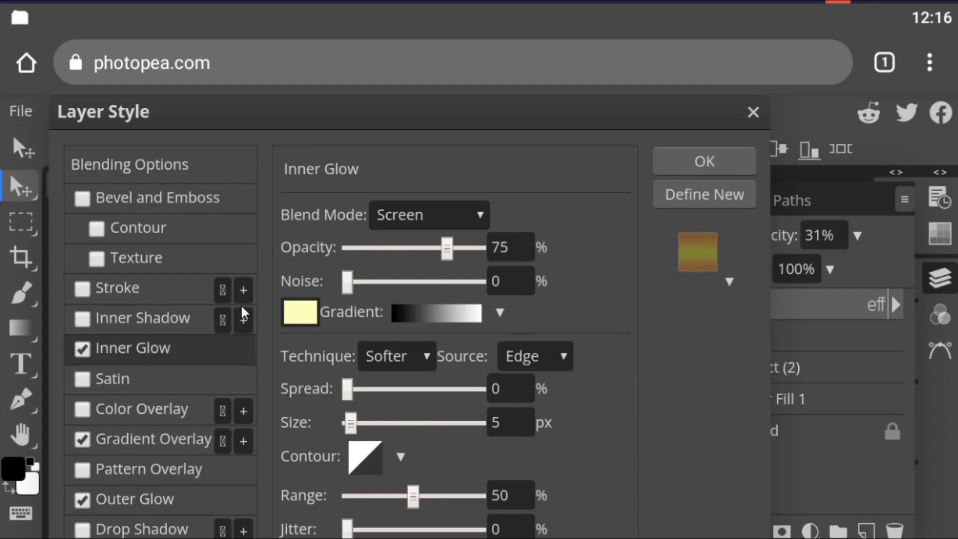
left_click(299, 313)
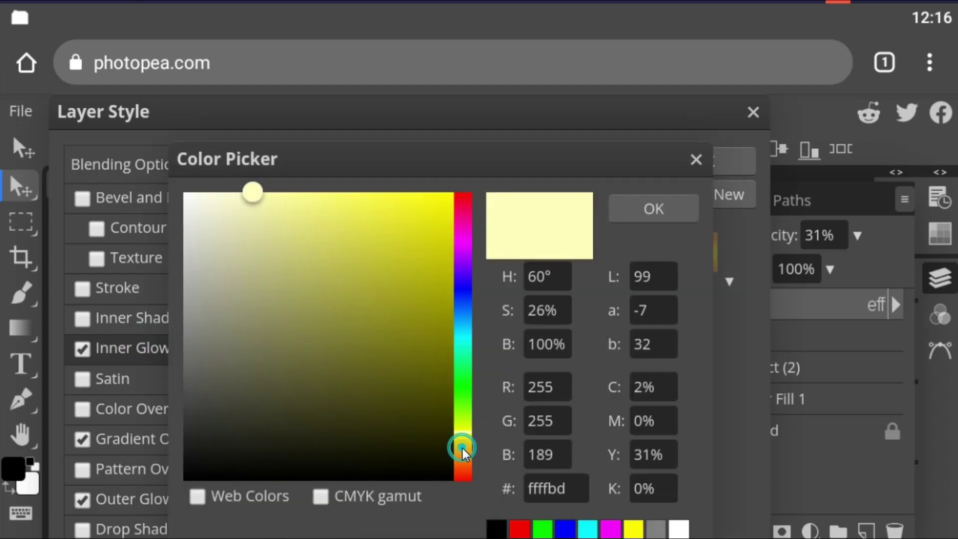
left_click_drag(462, 446, 463, 453)
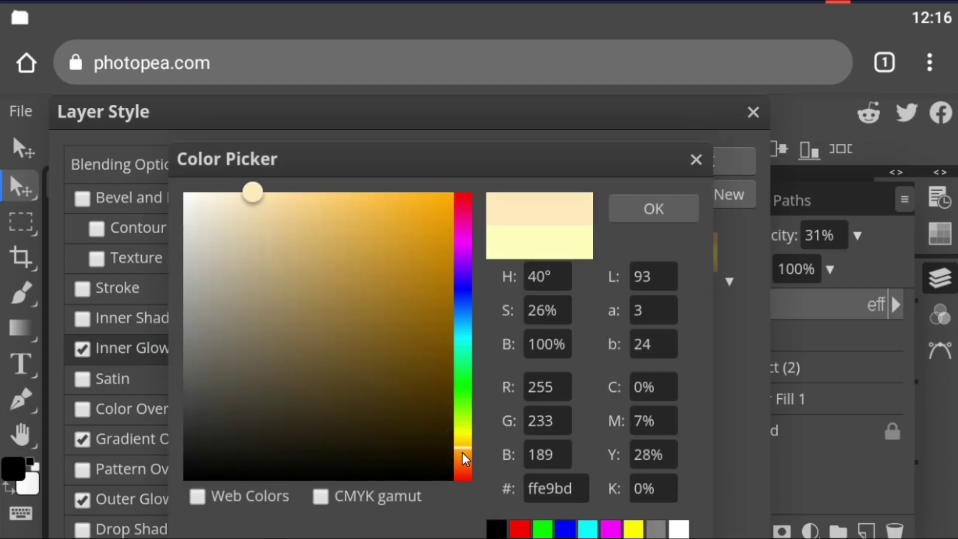
left_click(390, 197)
left_click(619, 204)
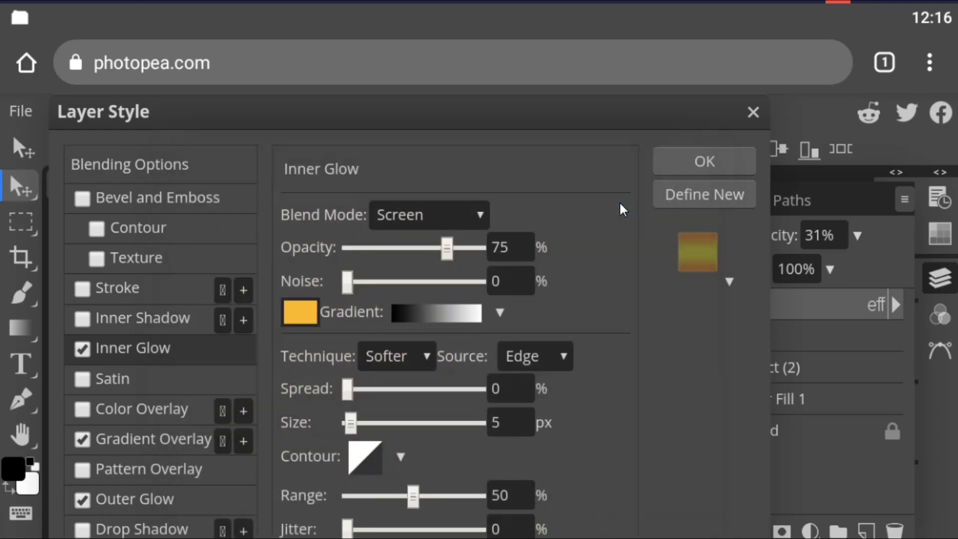
left_click(468, 144)
Apply the layer styles, set HELL opacity to 100%, and add an empty Layer 2 on top
left_click(681, 159)
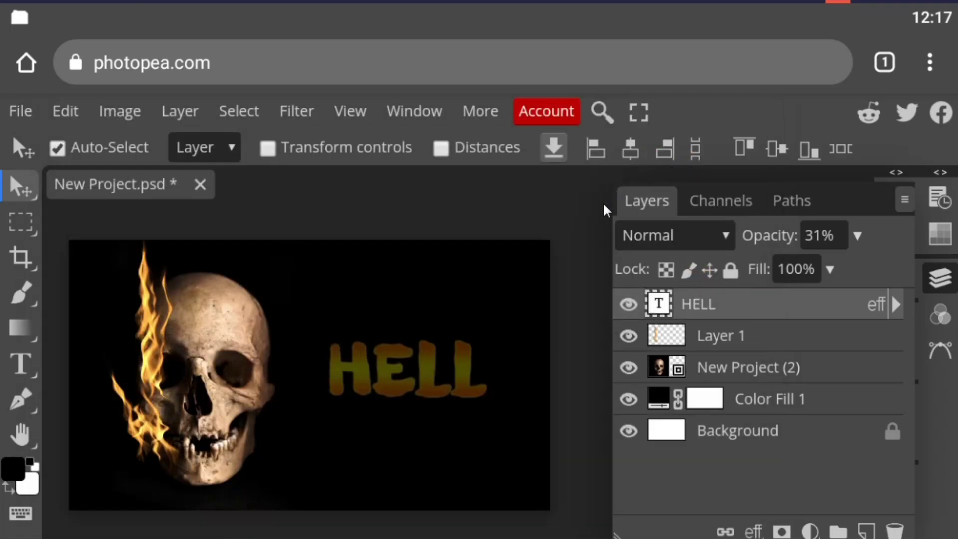
left_click(855, 237)
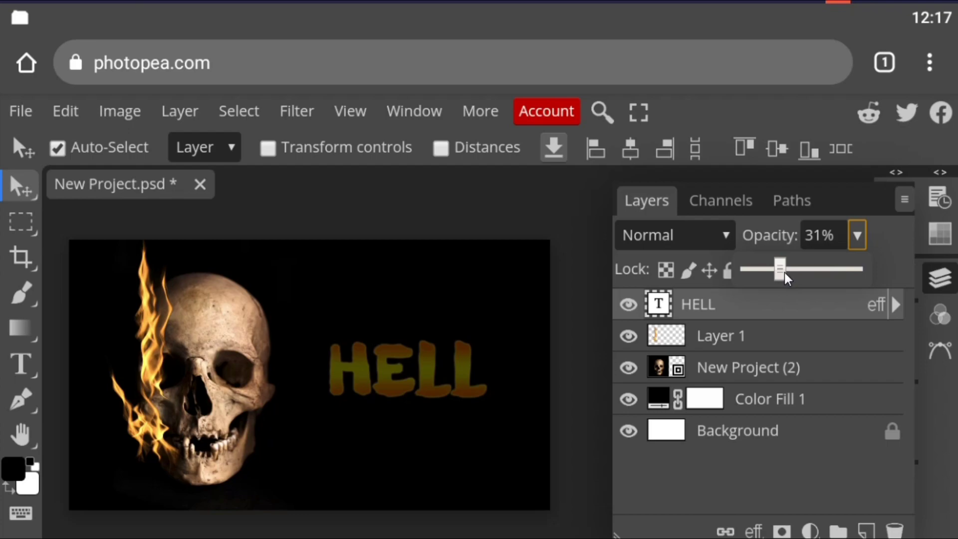
left_click_drag(784, 271, 872, 273)
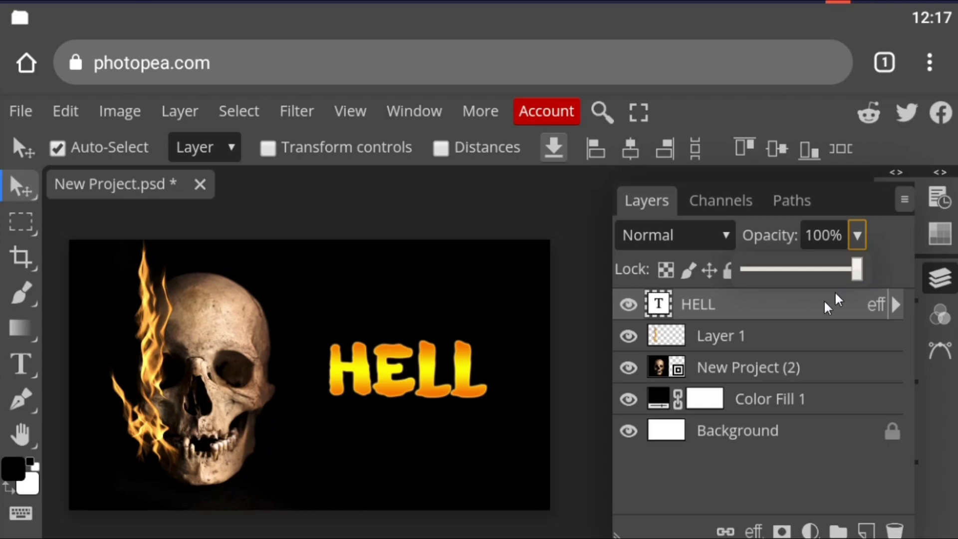
left_click(865, 530)
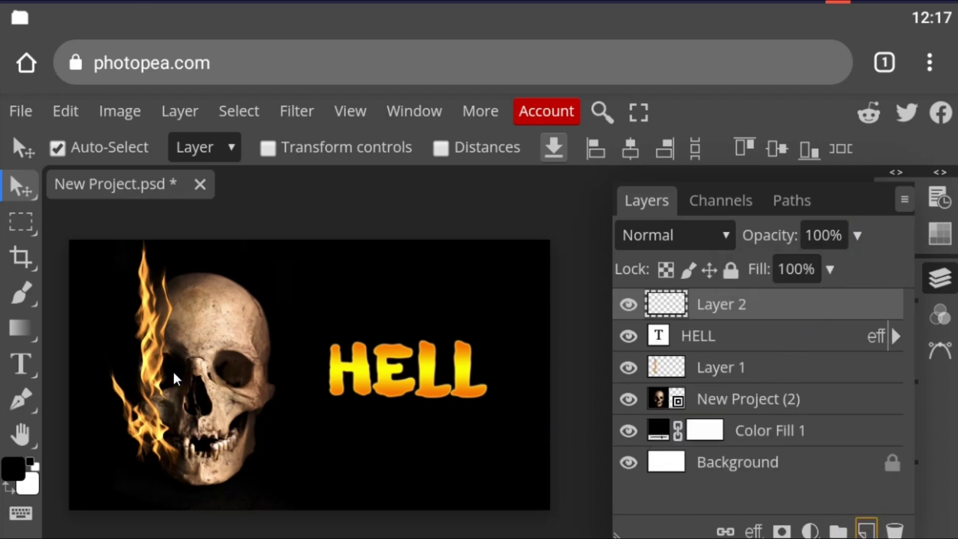
Draw a path along the H and bring up the Render > Flame filter settings
left_click(20, 398)
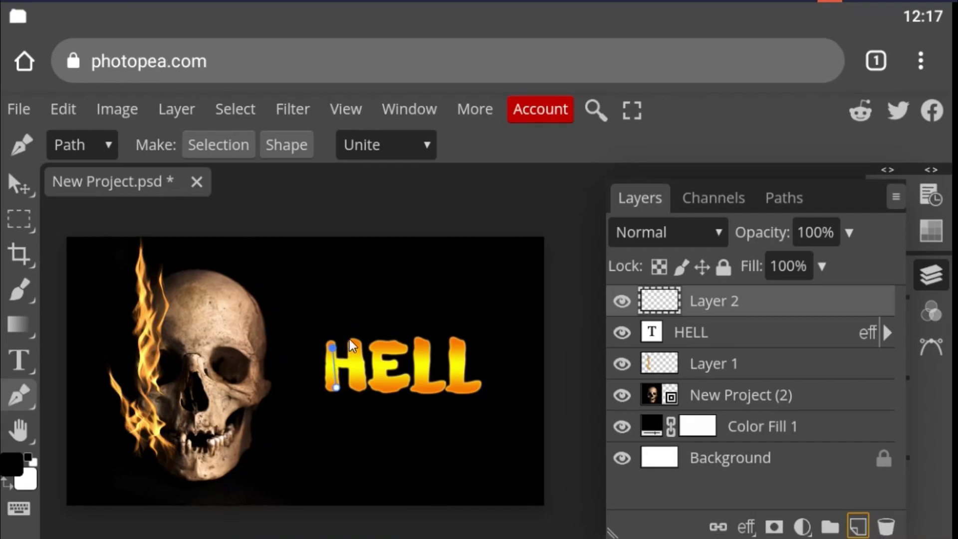
left_click(294, 108)
left_click(325, 376)
left_click(509, 297)
In basic flame settings, adjust length, narrow width to 74 px, and randomize flame lengths
left_click(507, 170)
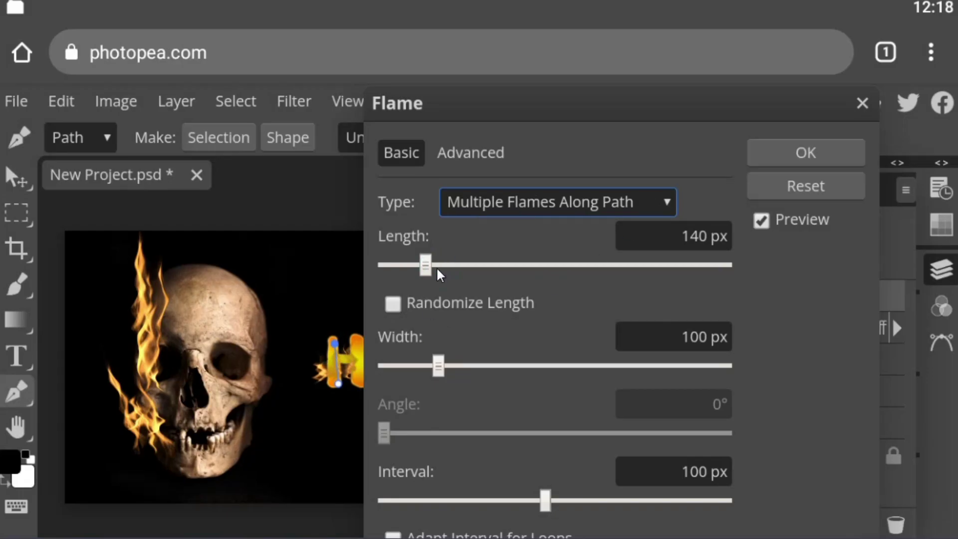
left_click_drag(427, 265, 456, 265)
left_click_drag(438, 365, 423, 366)
left_click(393, 303)
Tune advanced flame settings: add jaggedness, raise flame bottom, and change the random seed
left_click(470, 152)
left_click_drag(554, 229, 633, 229)
left_click_drag(469, 366, 483, 366)
mouse_move(483, 432)
left_mouse_down()
mouse_move(434, 432)
mouse_move(445, 432)
left_mouse_up()
scroll(477, 505, "down", 3)
mouse_move(477, 504)
left_mouse_down()
mouse_move(419, 505)
mouse_move(520, 504)
left_mouse_up()
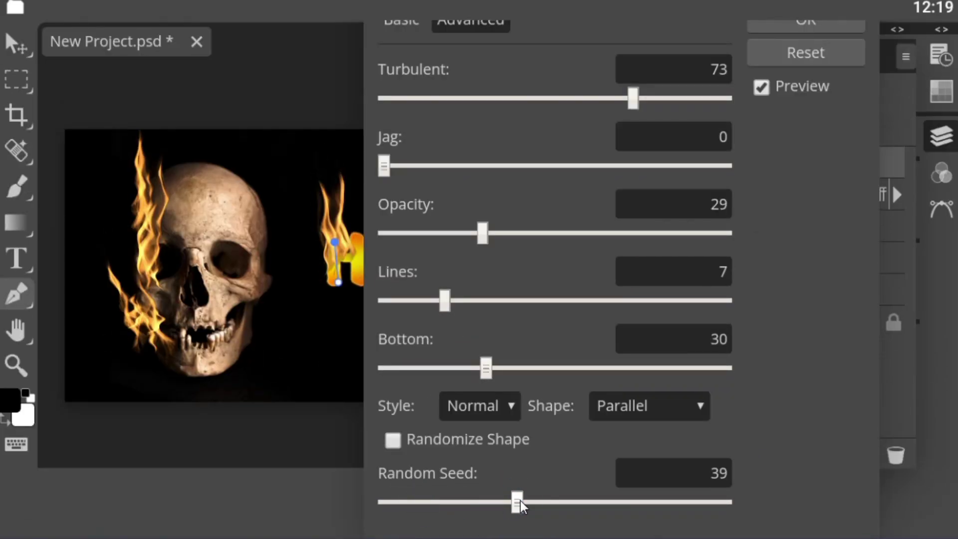
mouse_move(384, 165)
left_mouse_down()
mouse_move(512, 166)
mouse_move(486, 166)
left_mouse_up()
left_click_drag(486, 368, 537, 368)
left_click_drag(516, 502, 689, 505)
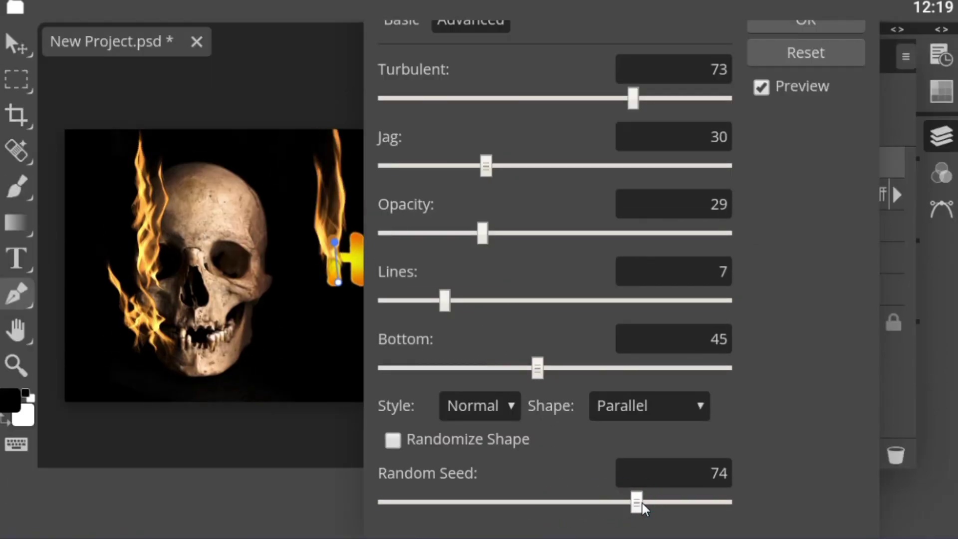
Lengthen the flames to 161 px and render them onto Layer 2
left_click(399, 97)
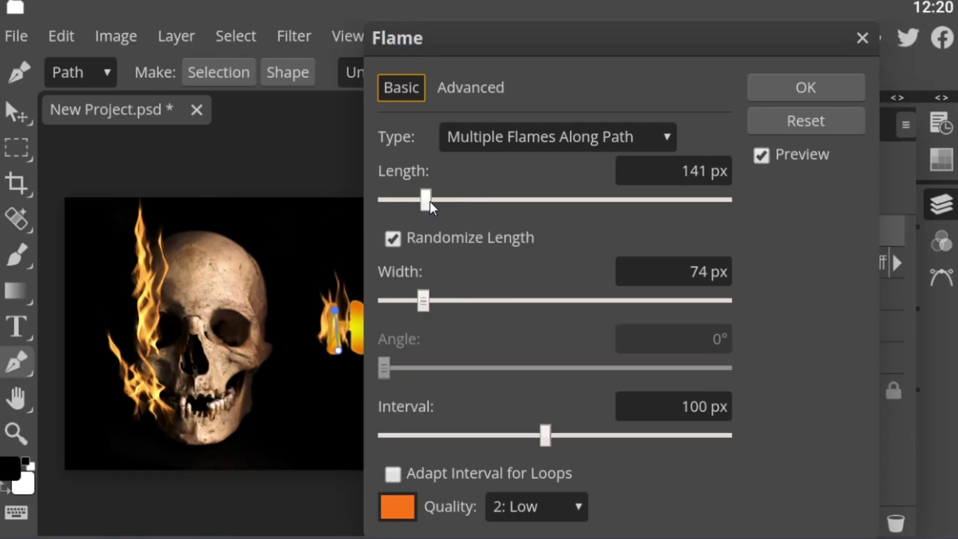
left_click_drag(428, 209, 431, 212)
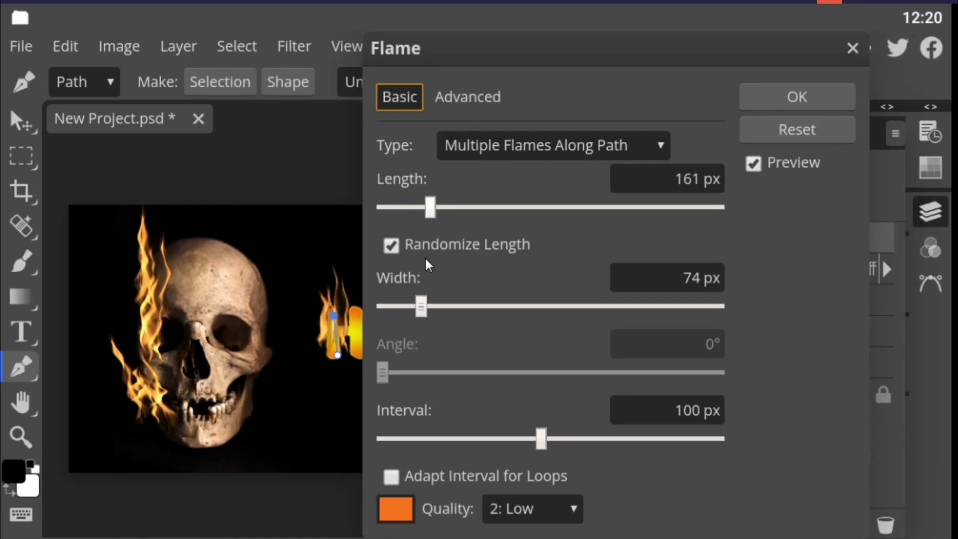
left_click(774, 110)
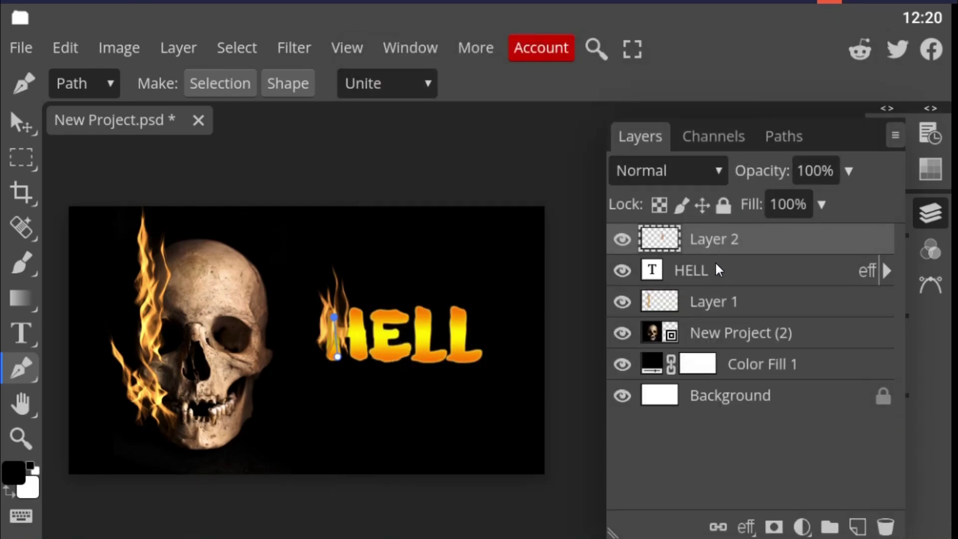